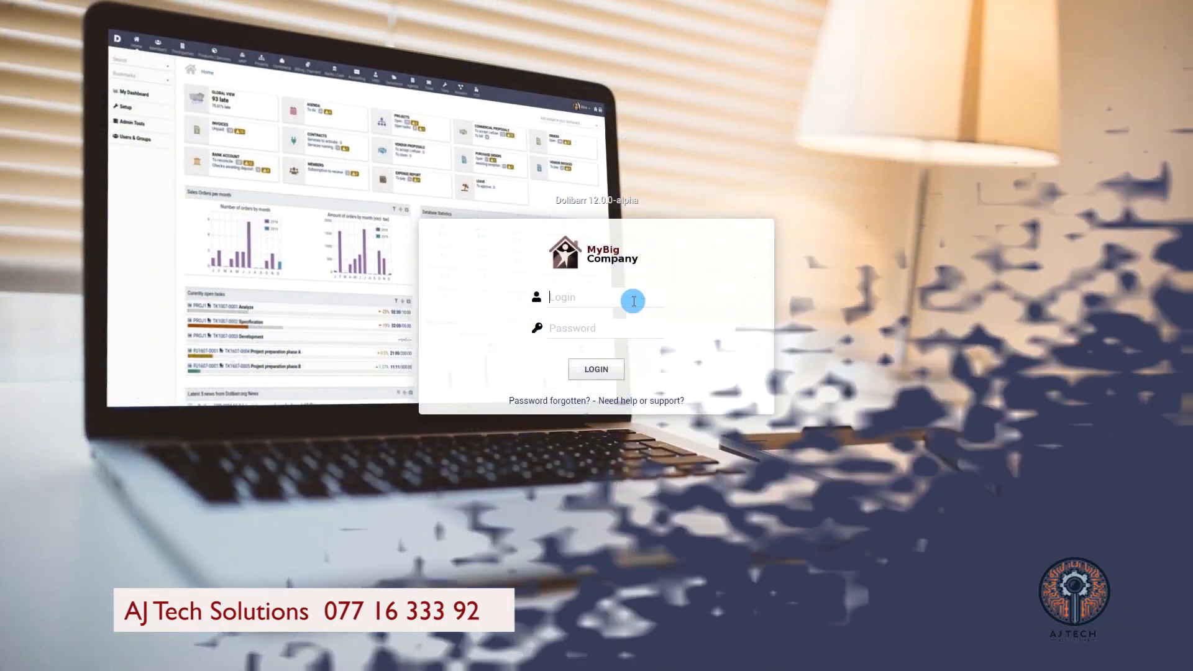
Step: Sign in to Dolibarr with the administrator login and password
text(admin)
click(613, 327)
text(•••)
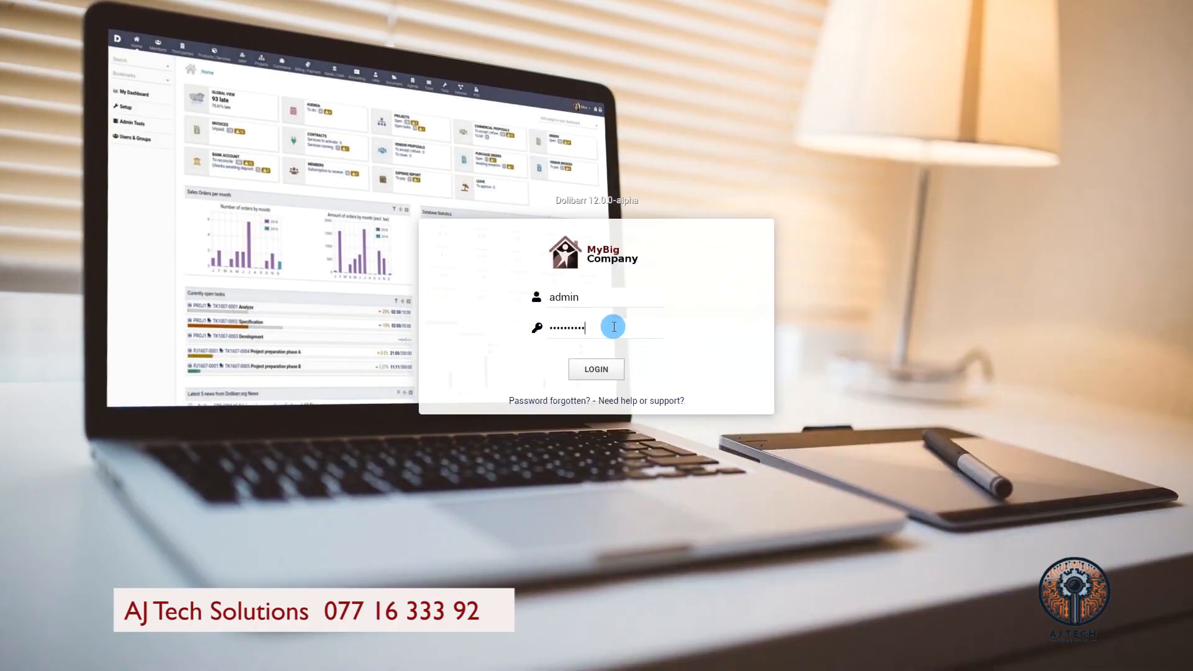
click(600, 368)
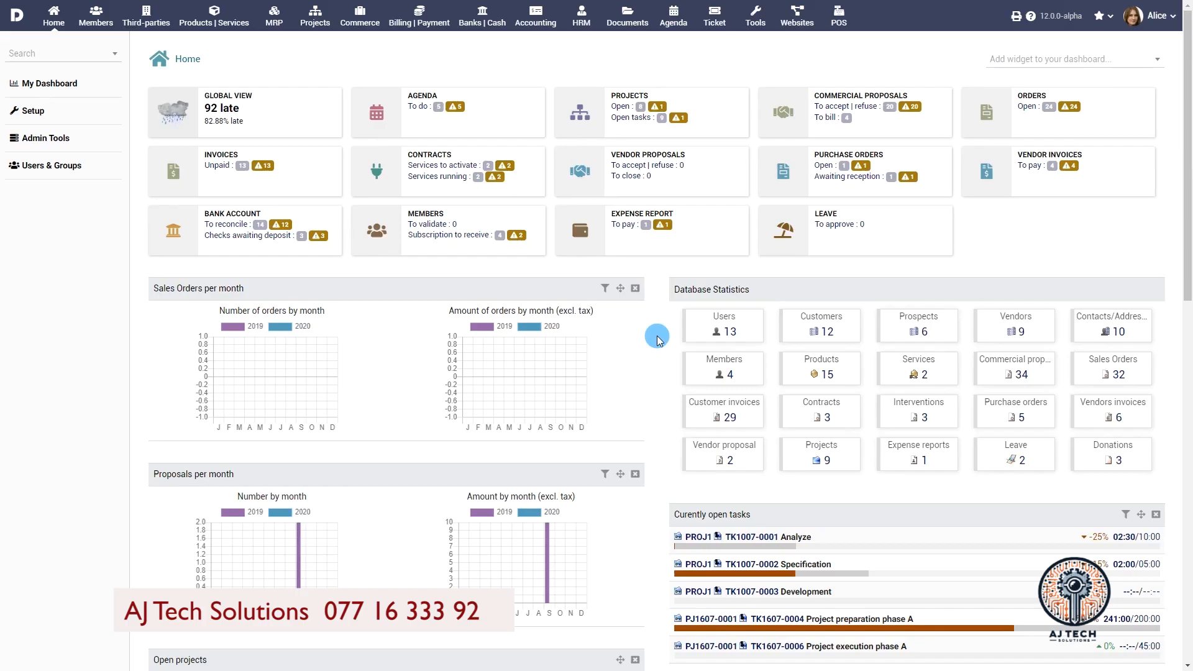
Step: Open a user's card from the Users & Groups list of users
click(51, 165)
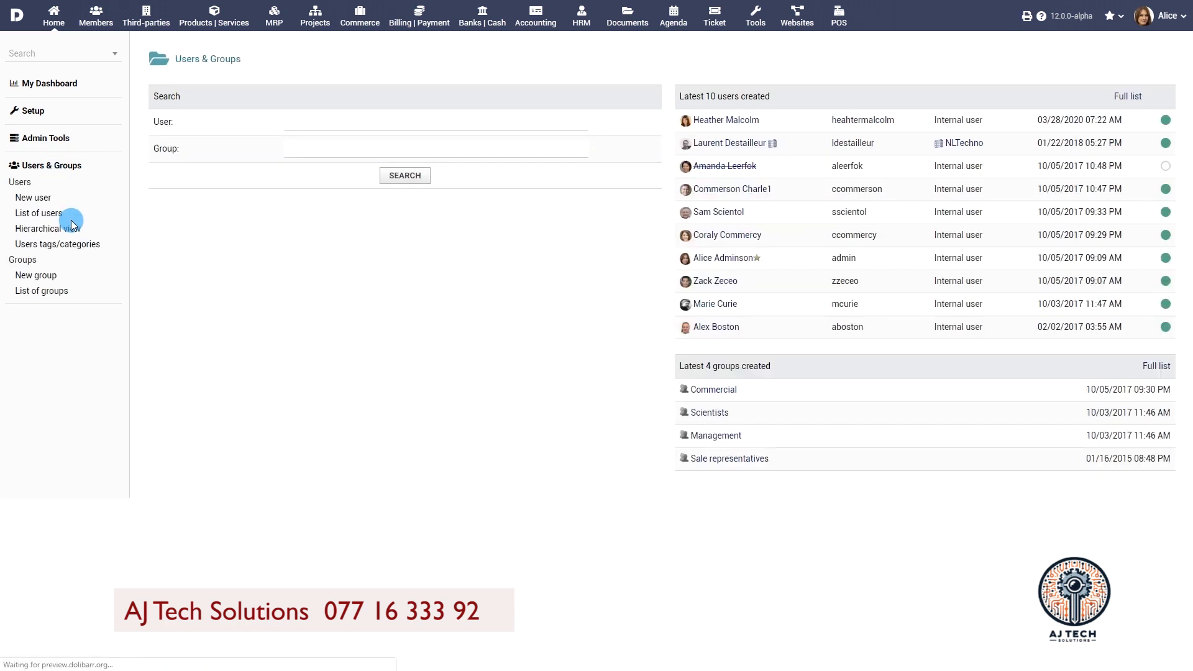
click(37, 215)
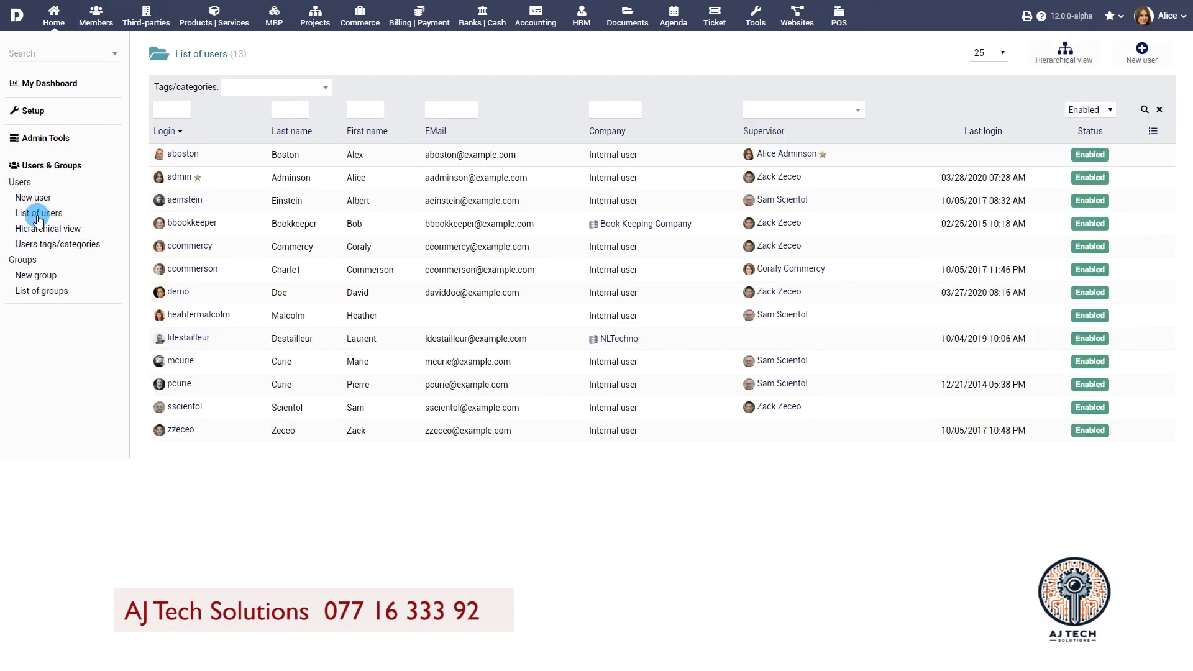
click(172, 314)
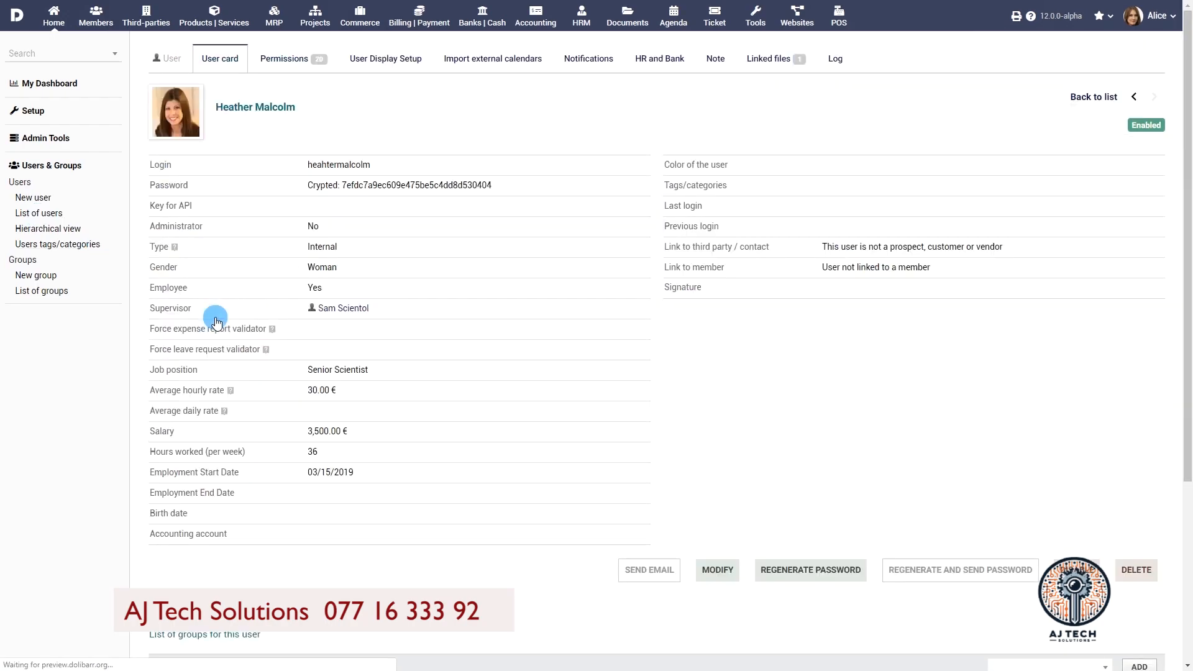
scroll(560, 315, down, 5)
scroll(563, 320, up, 5)
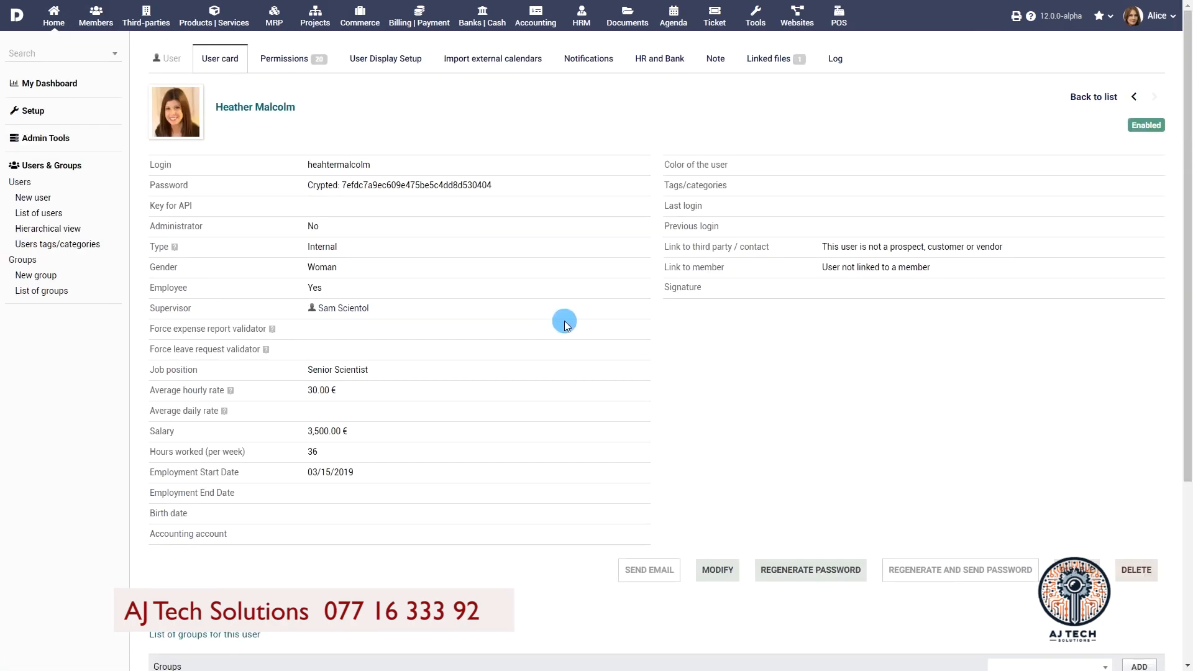
Step: Switch to the users' hierarchical view and expand all three supervisors' branches
click(58, 231)
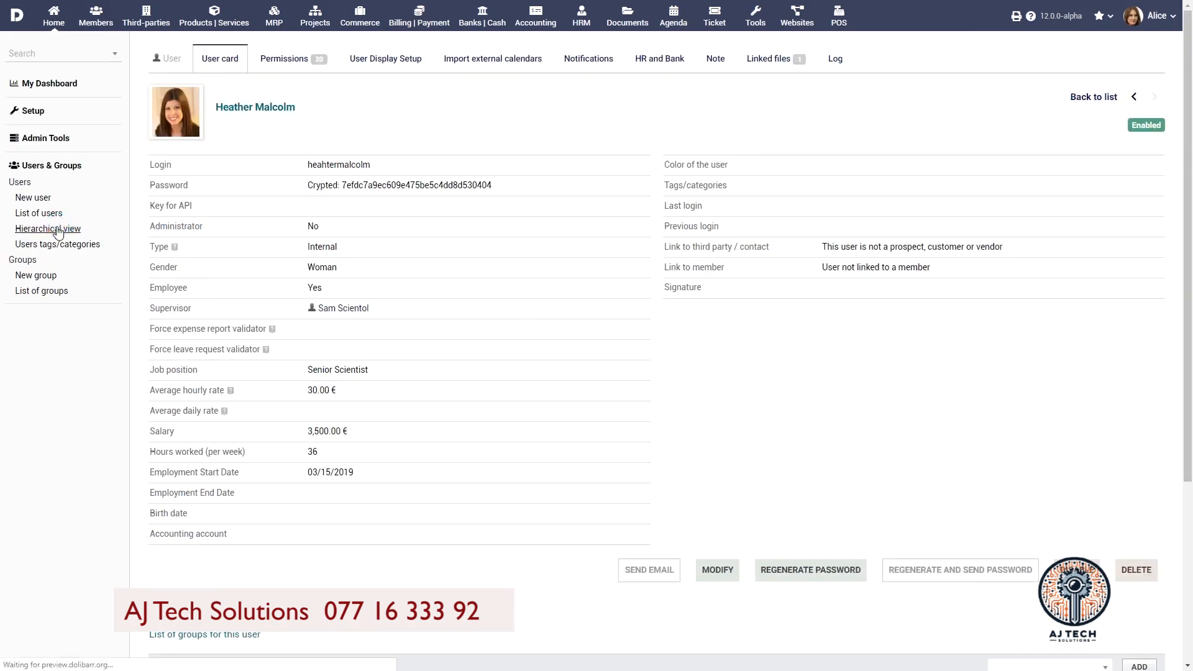
click(126, 154)
click(136, 210)
click(136, 271)
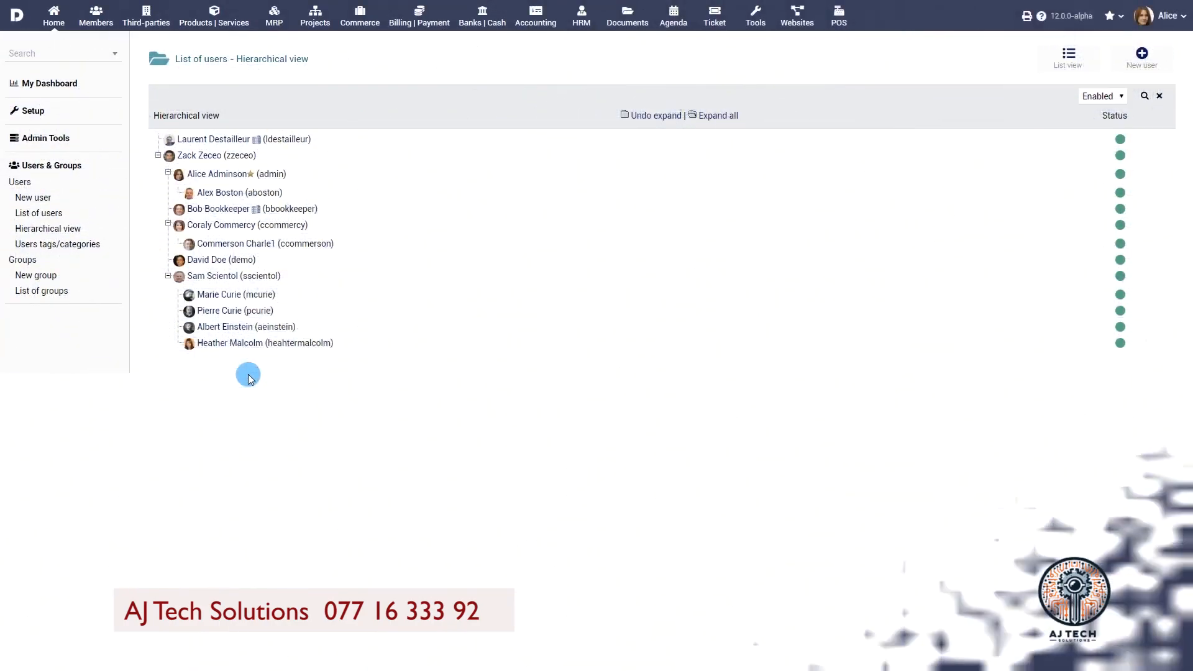
Step: Start a new user and enter the first name, login and password
click(34, 198)
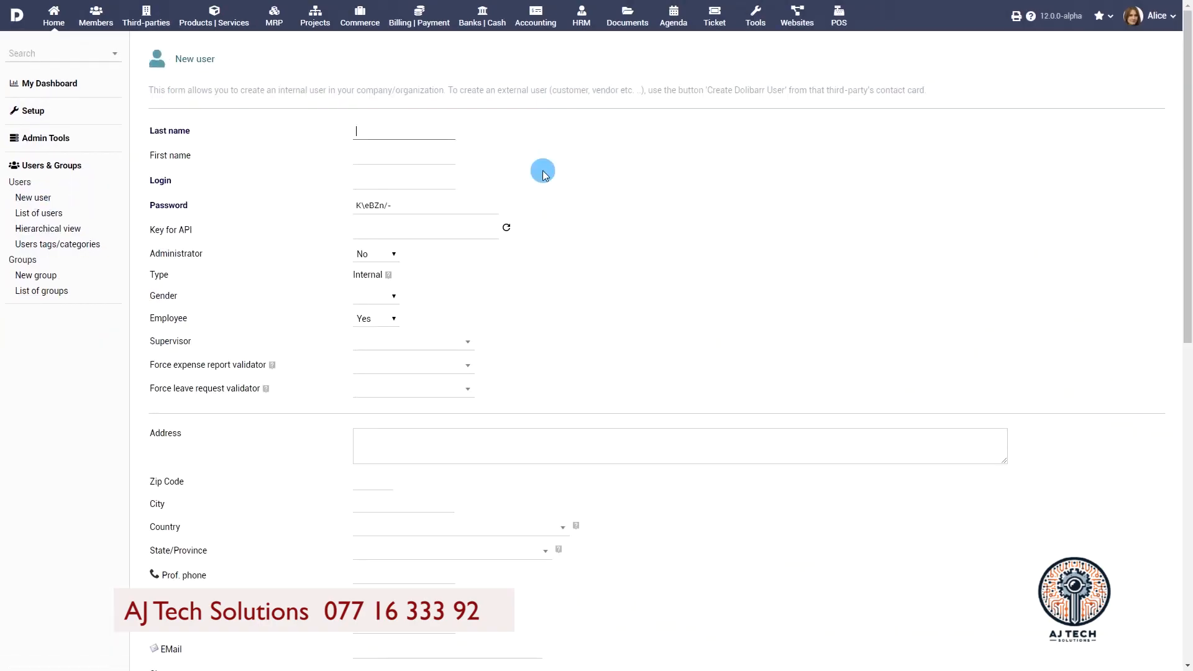
key(Tab)
key(Tab)
key(Tab)
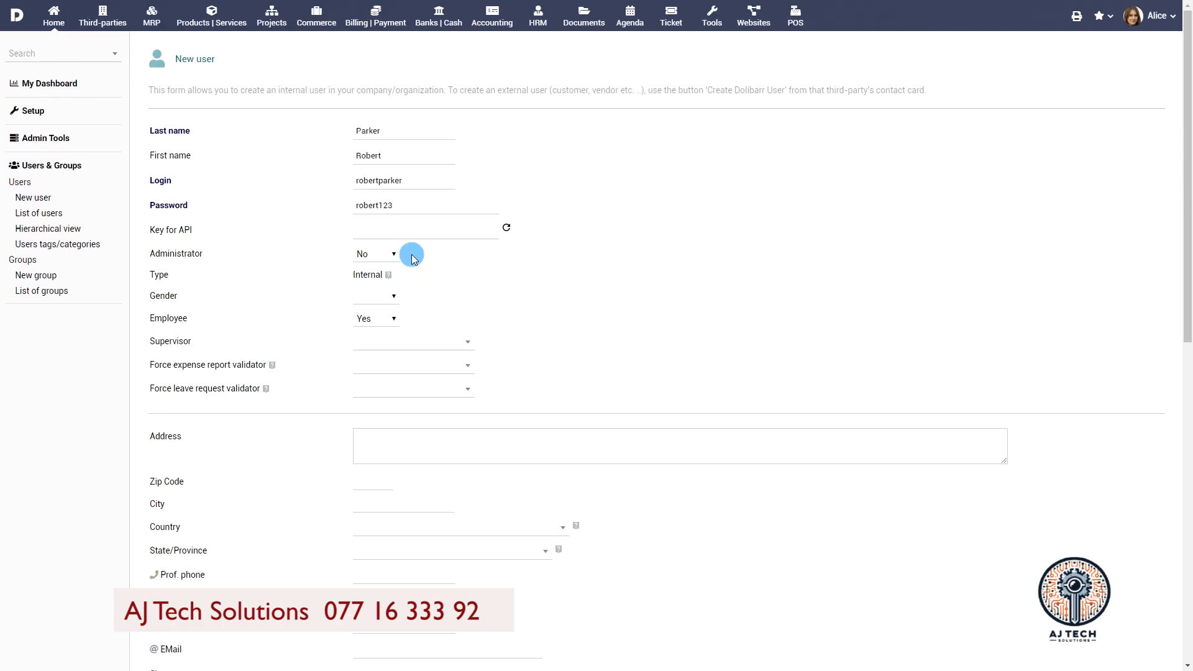
Step: Set gender to Man, keep employee as Yes, and choose the user's supervisor
mouse_move(387, 278)
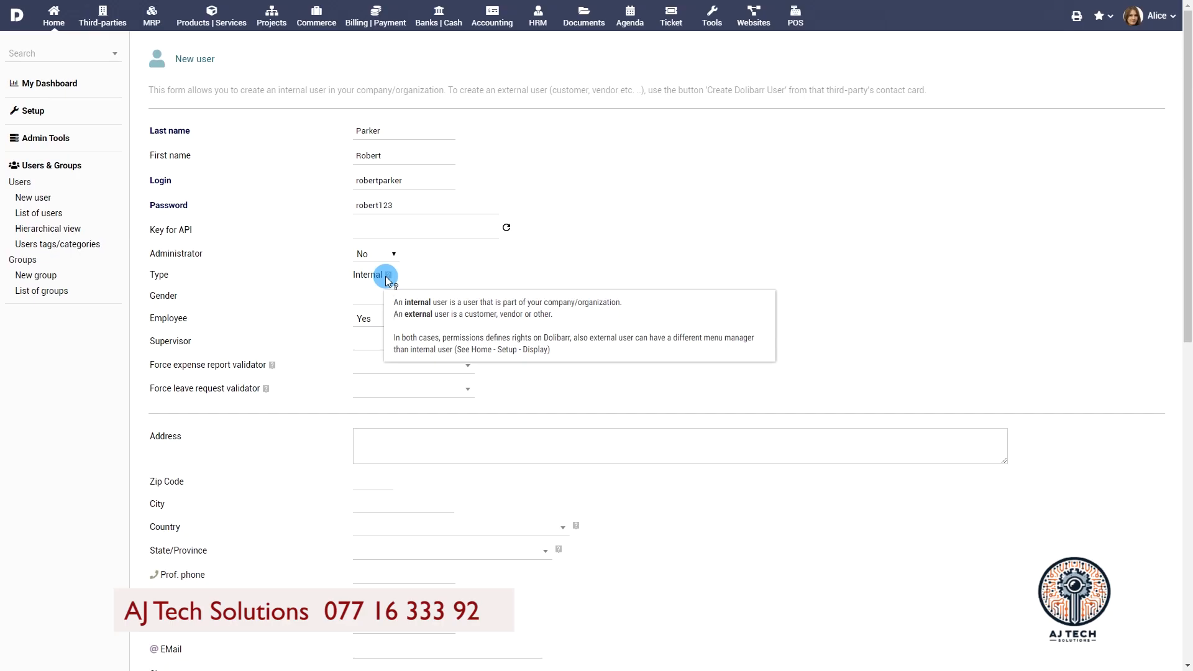
click(376, 300)
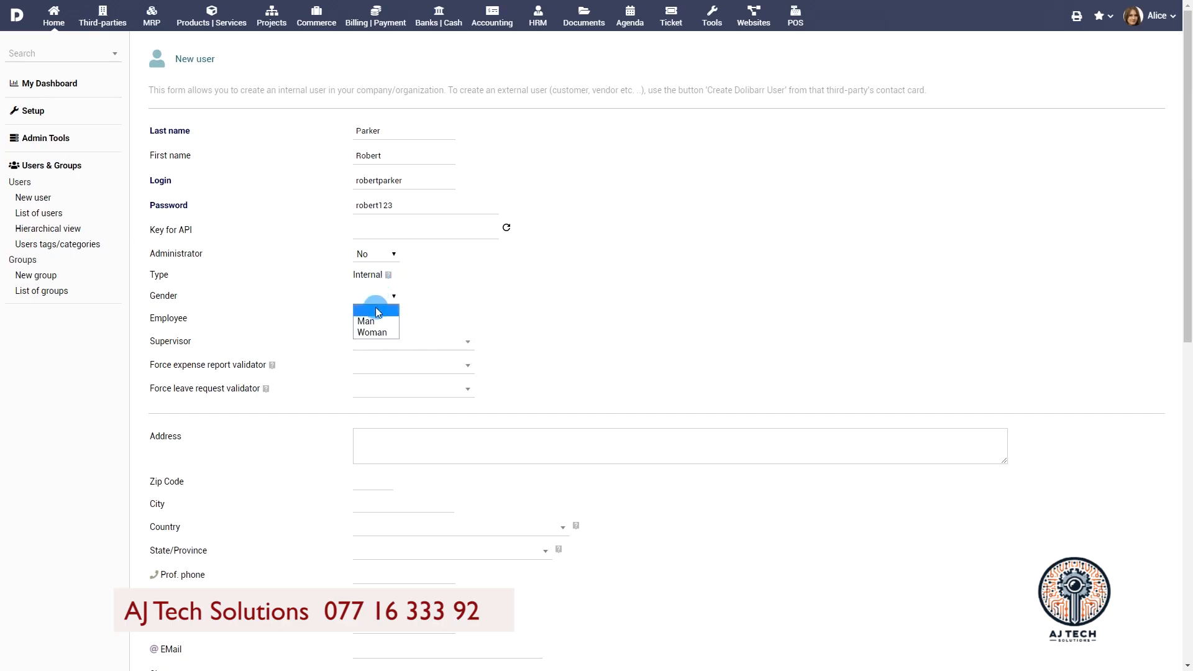
click(376, 321)
click(377, 320)
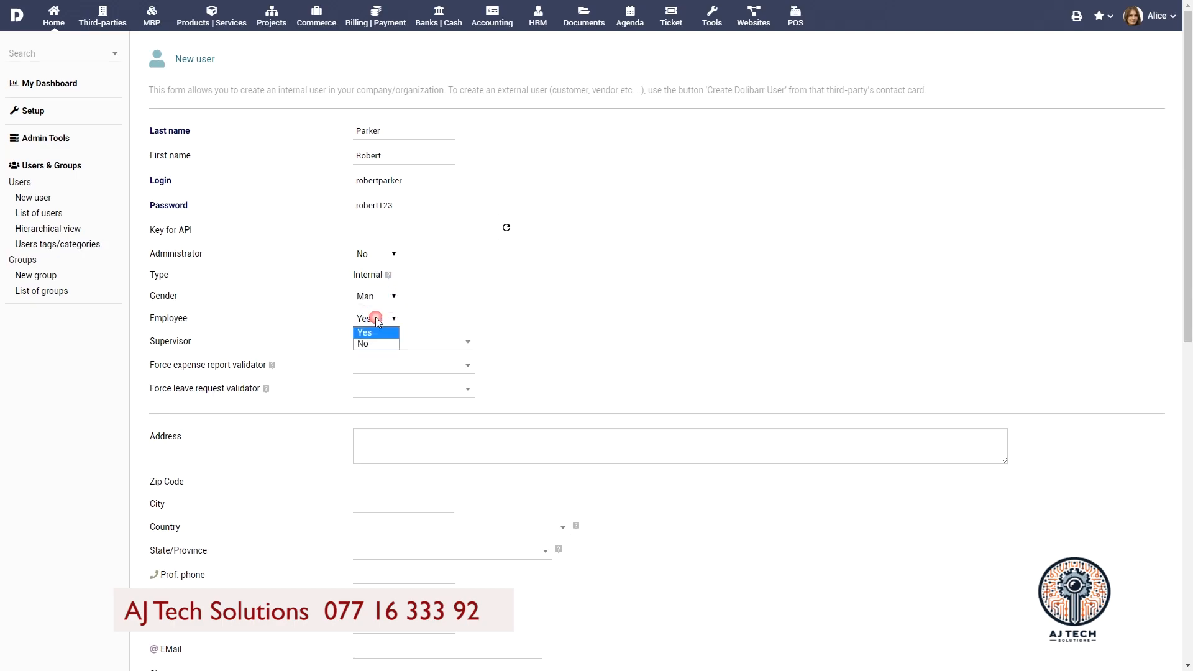
click(372, 333)
click(460, 341)
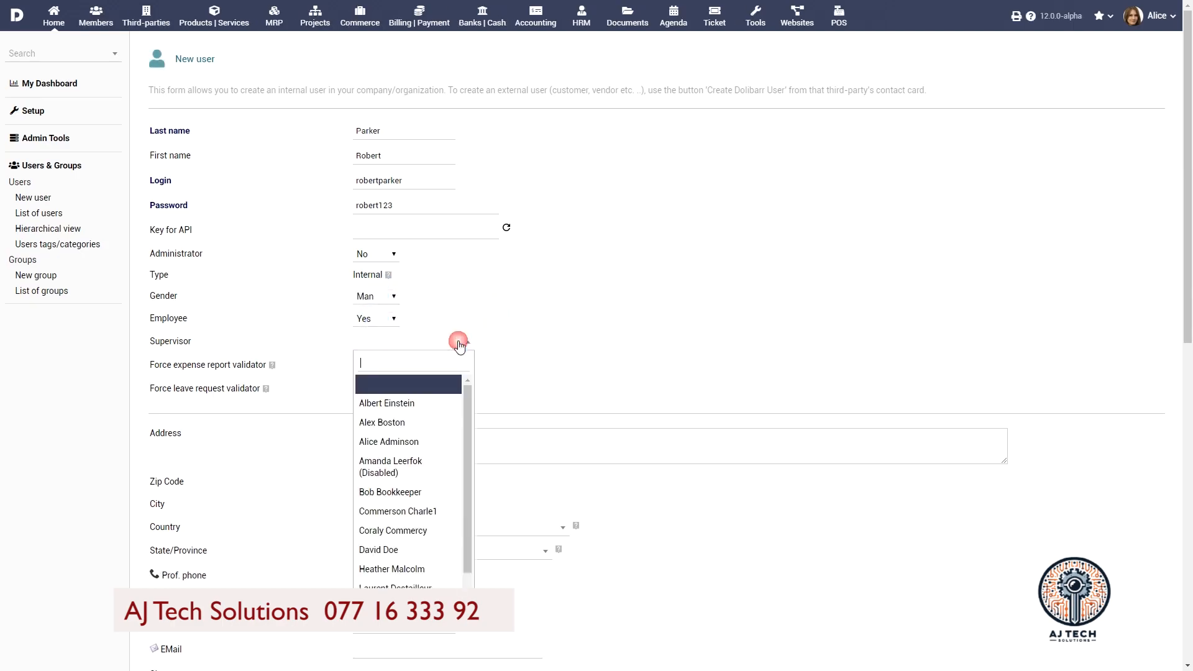
scroll(420, 465, down, 1)
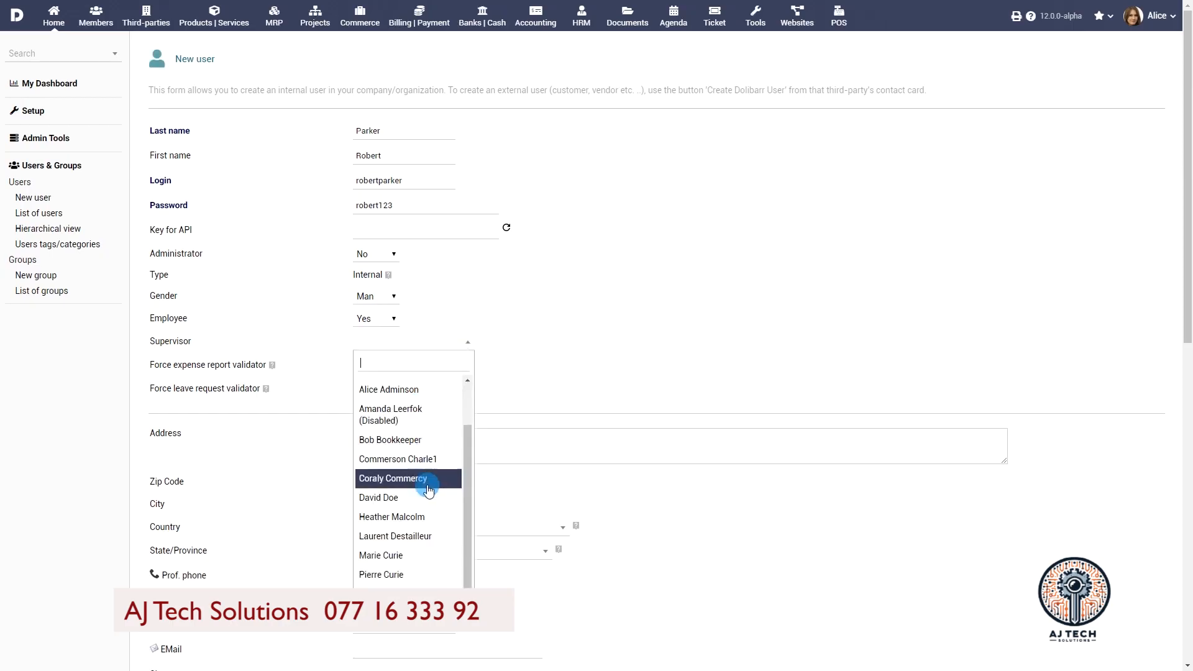
click(391, 517)
Step: Enter the new user's street address, zip code, city and state
scroll(532, 345, down, 2)
click(530, 328)
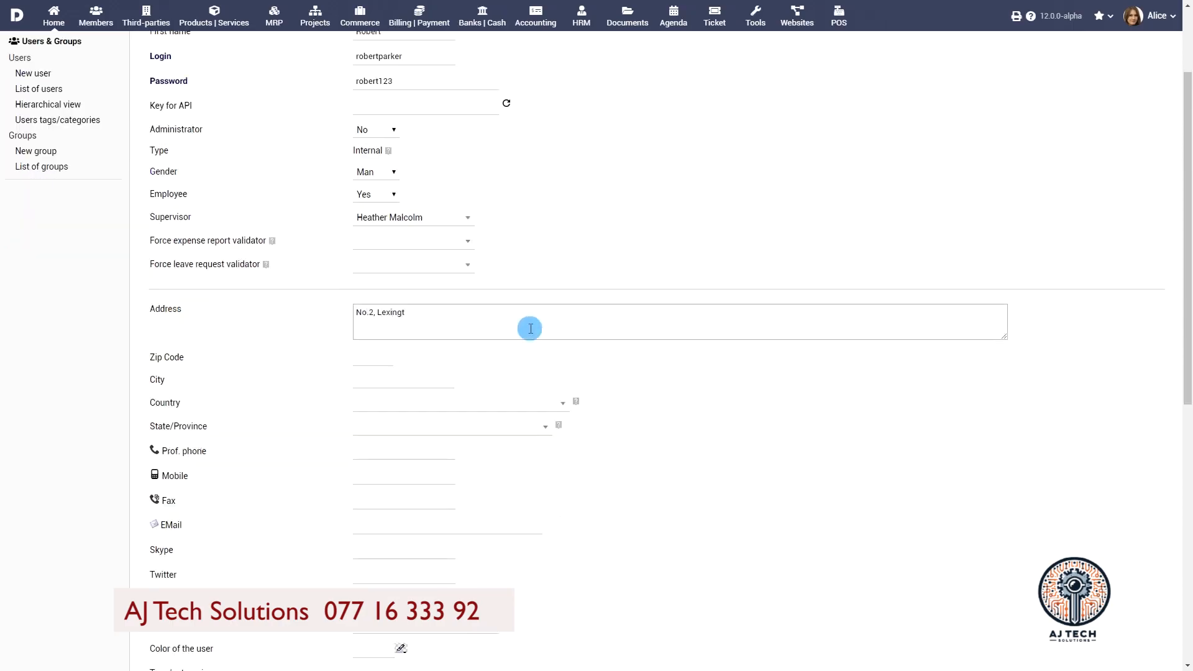
click(367, 359)
text(08869)
click(394, 380)
text(Raritan)
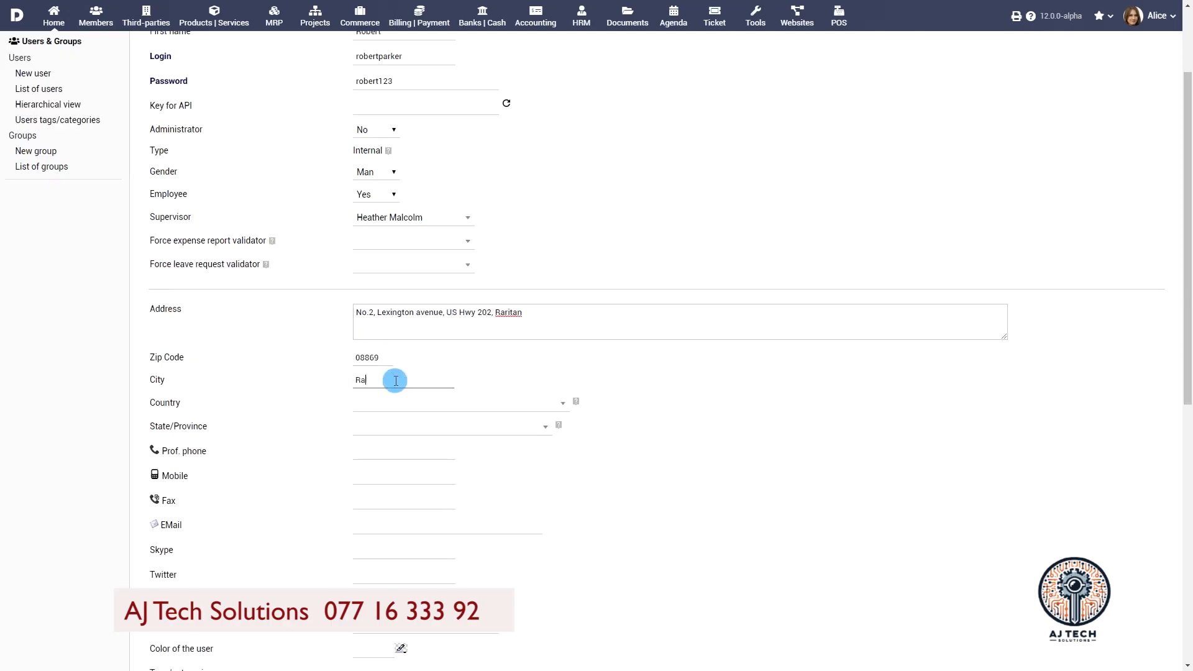
scroll(508, 368, down, 1)
click(509, 368)
text(New)
click(522, 293)
Step: Set job position Executive Scientist, hourly rate 25, salary 2700 and 36 weekly hours
scroll(426, 438, down, 7)
click(425, 438)
text(Executive Scientist)
click(400, 457)
text(25)
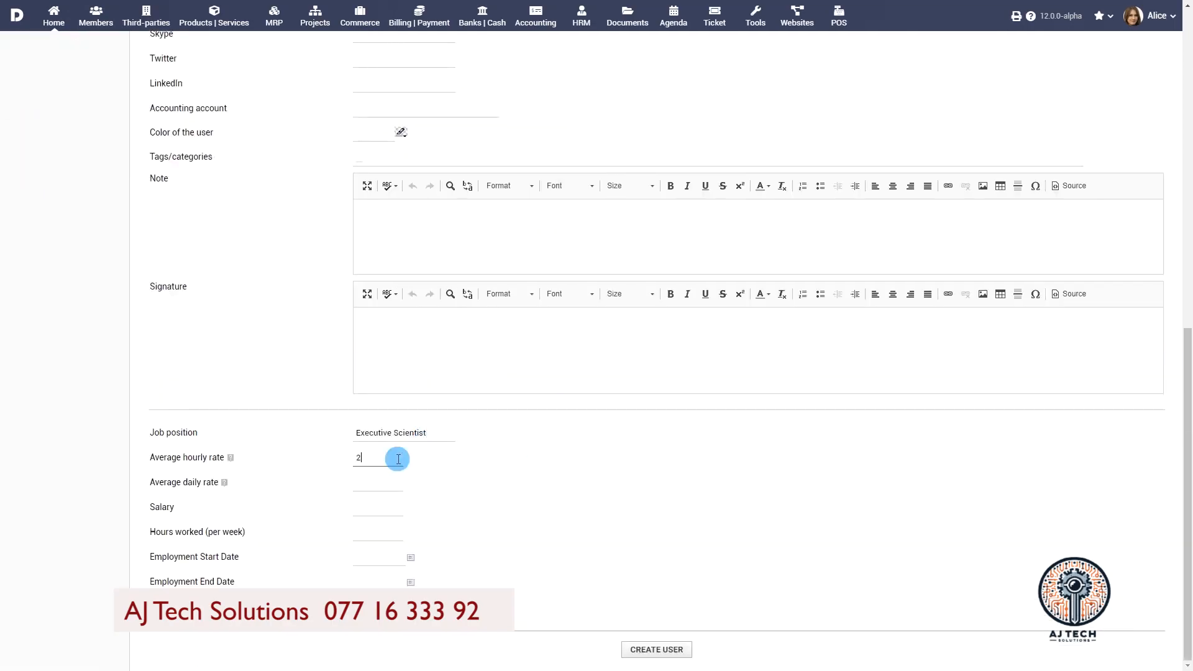
click(386, 506)
text(2700)
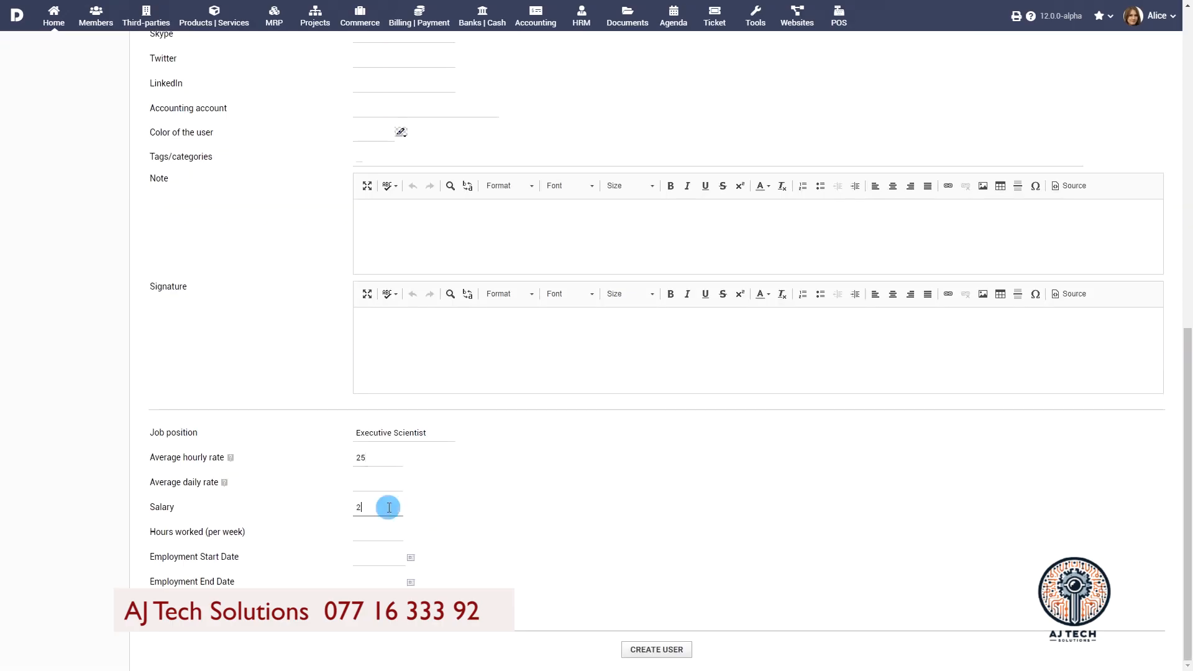
click(385, 528)
text(36)
Step: Set the employment start date to 03/16/2019 and create the user
click(410, 557)
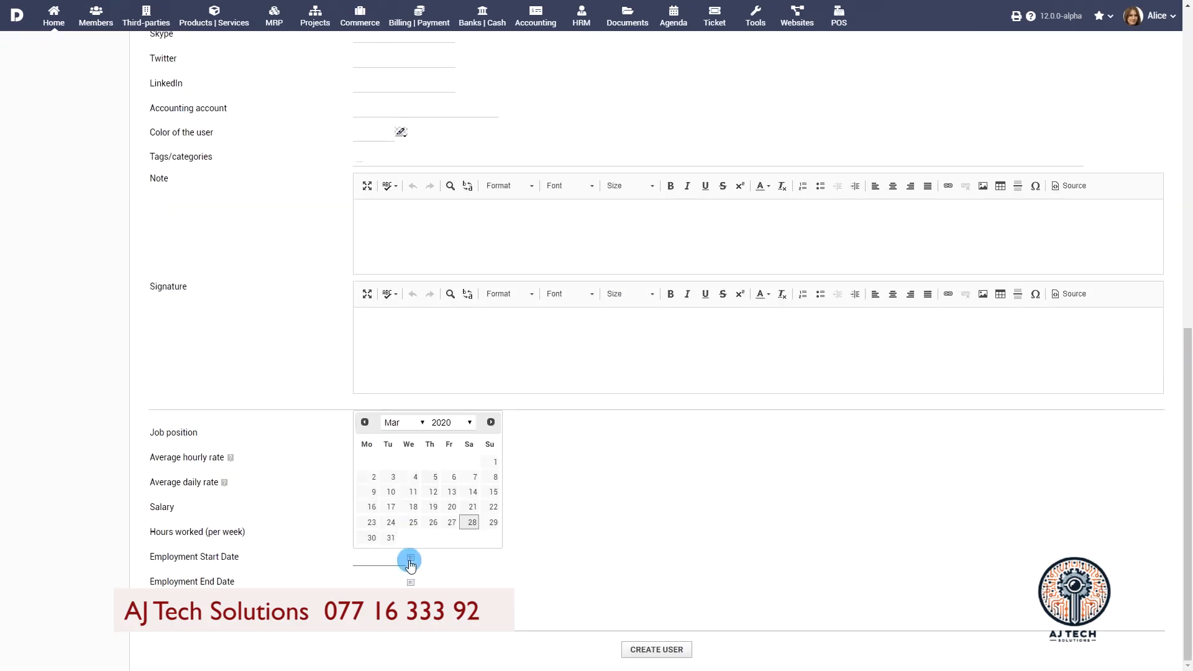
click(450, 423)
click(460, 288)
click(477, 492)
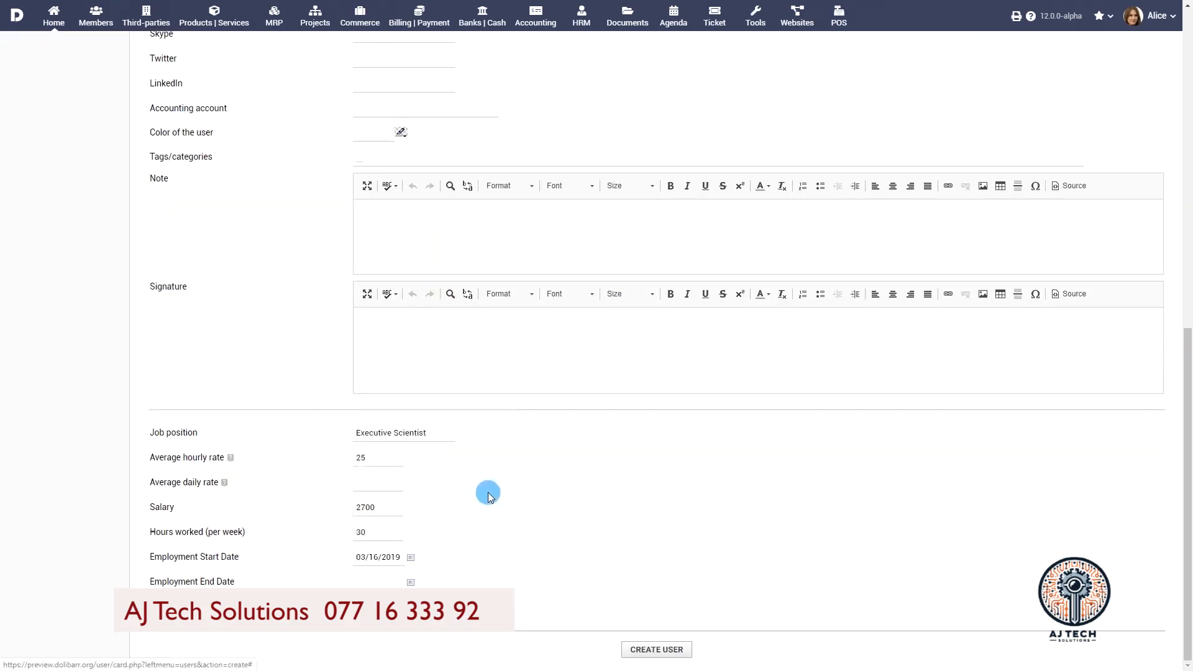
click(658, 651)
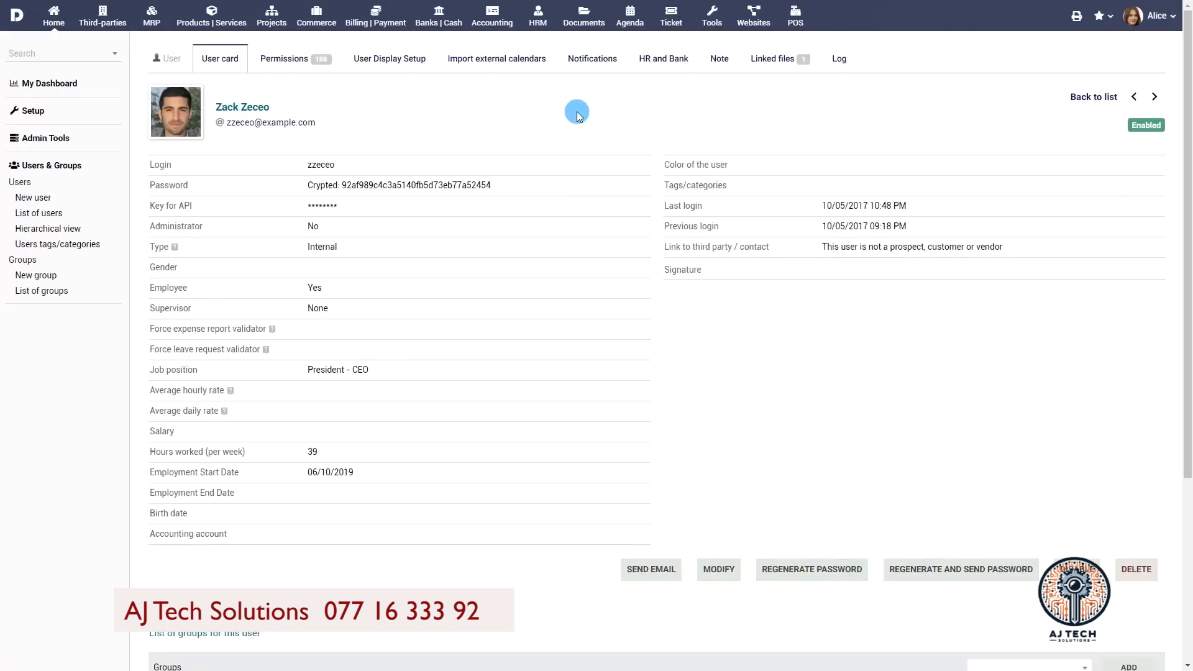
Step: On the HR and Bank tab, start a bank account with label Corp, bank Citibank and account number
click(662, 58)
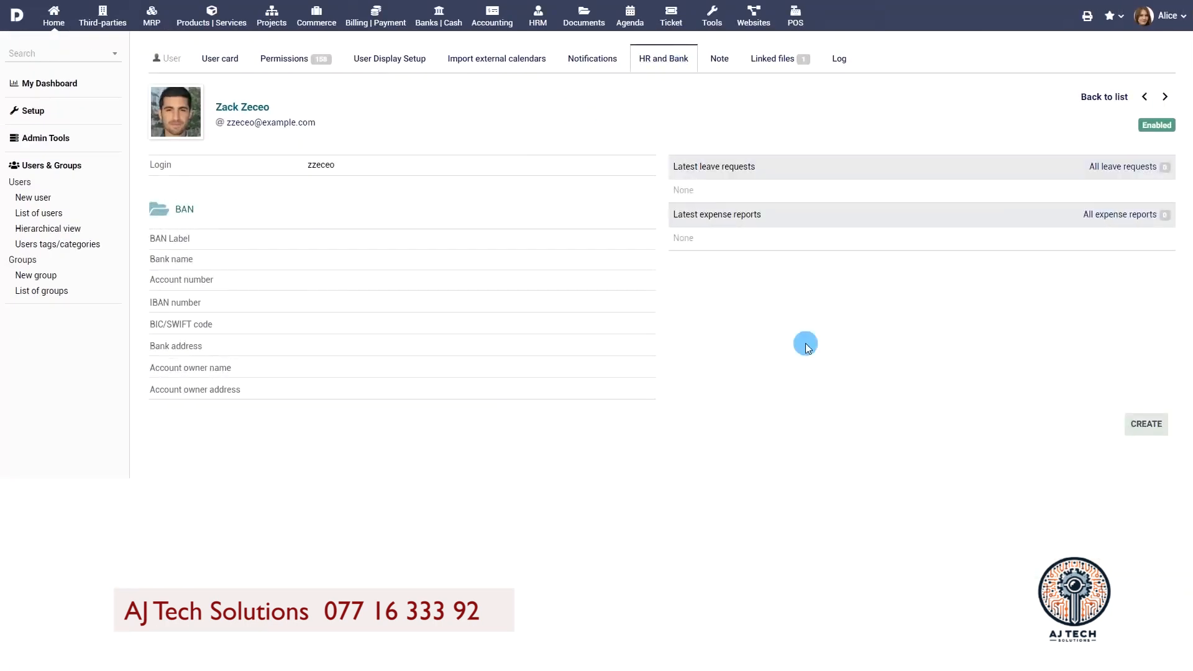
click(1146, 424)
click(447, 172)
click(433, 190)
text(Citibank)
click(373, 221)
Step: Fill in the IBAN, BIC/SWIFT, bank address and account owner's name and address, then save
click(384, 239)
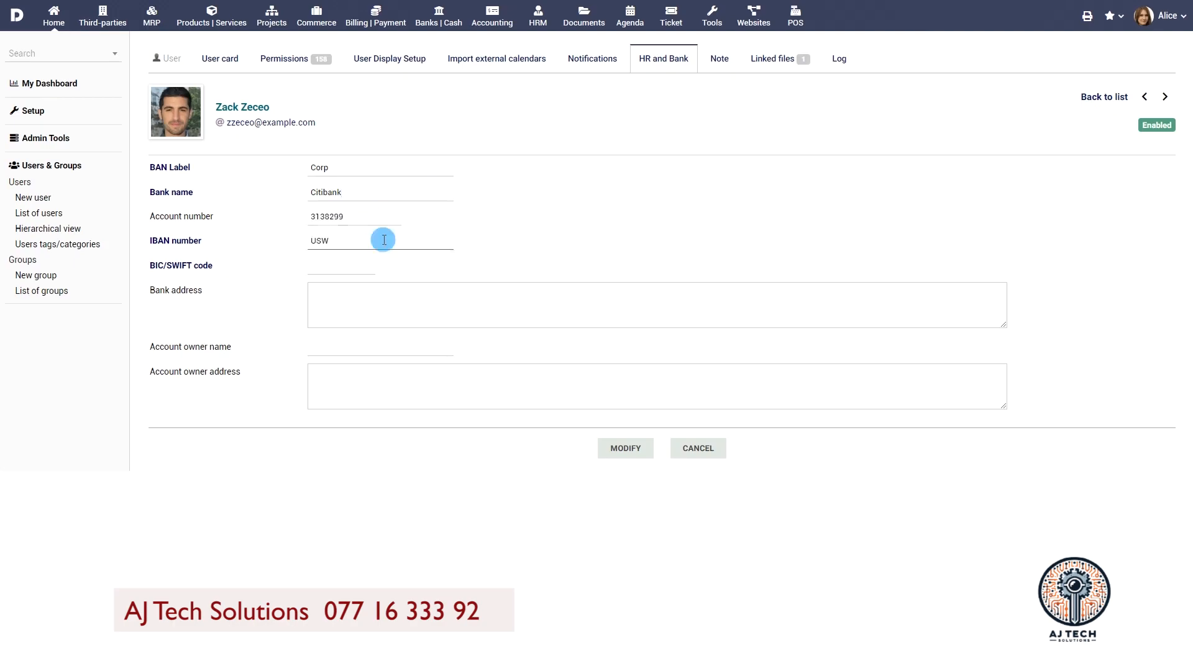
click(359, 267)
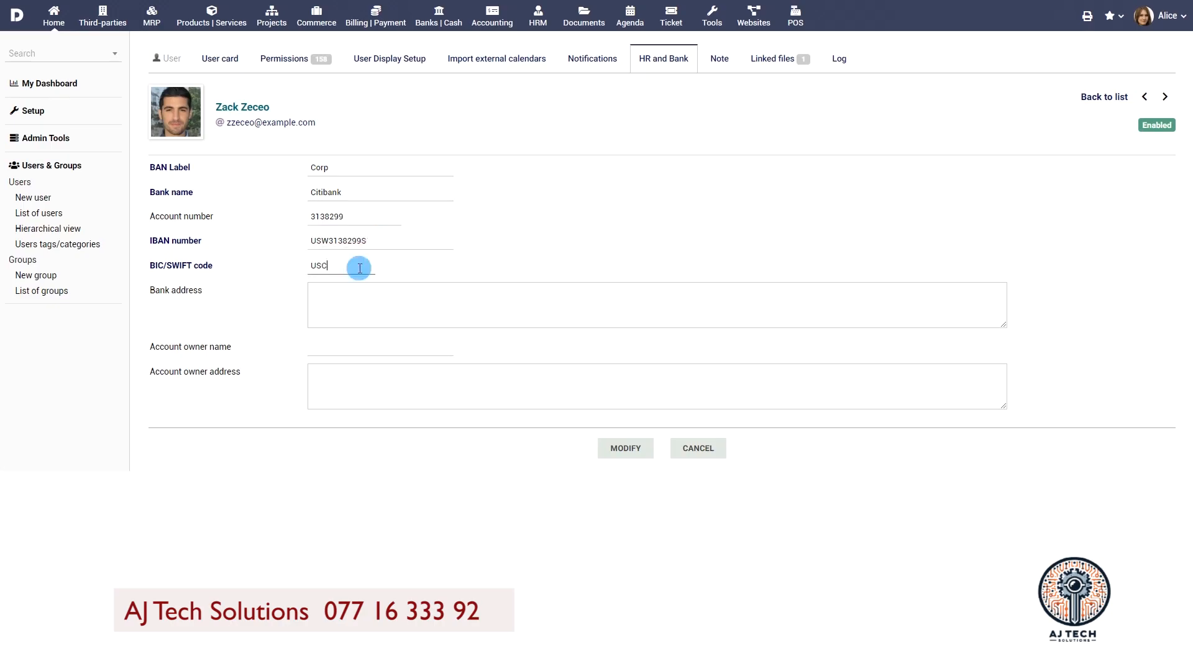
click(382, 297)
text(US Hwy 202, Raritan, NJ 08869)
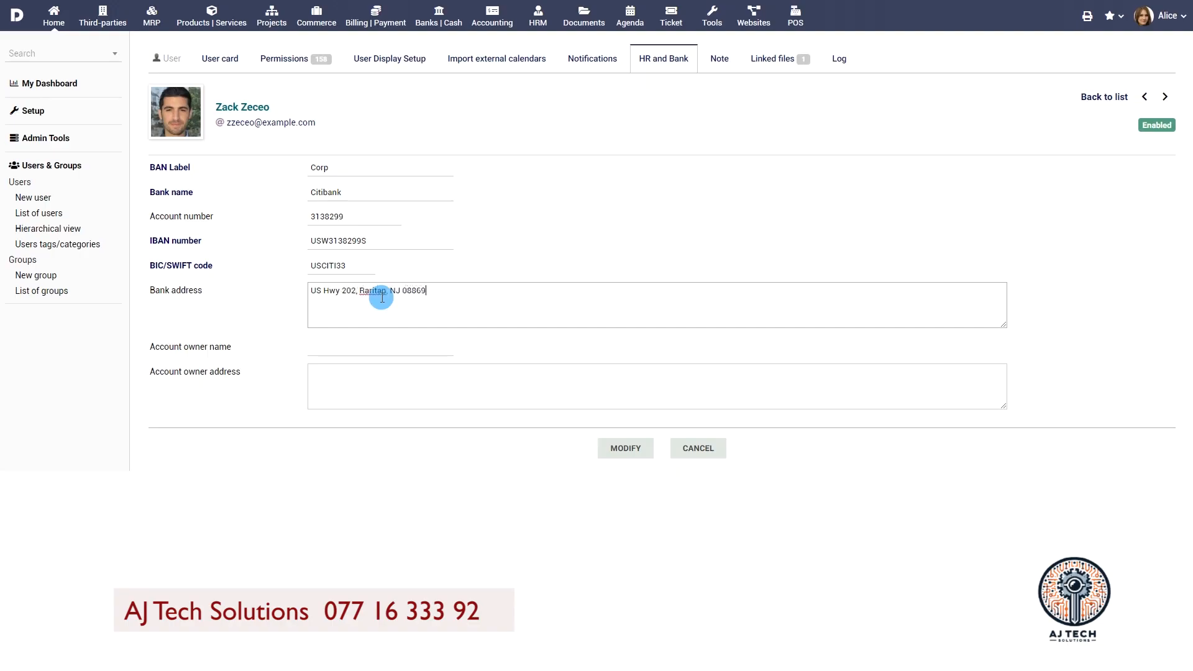
click(433, 352)
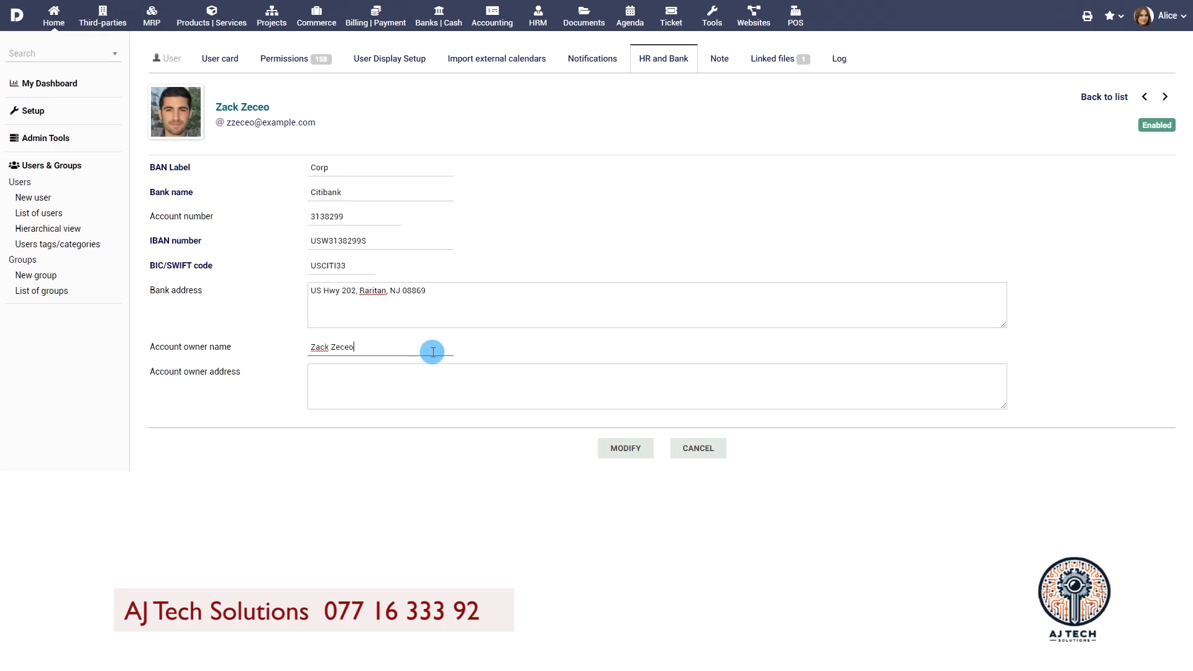
click(460, 375)
text(Lexington avenue, NJ, 08869)
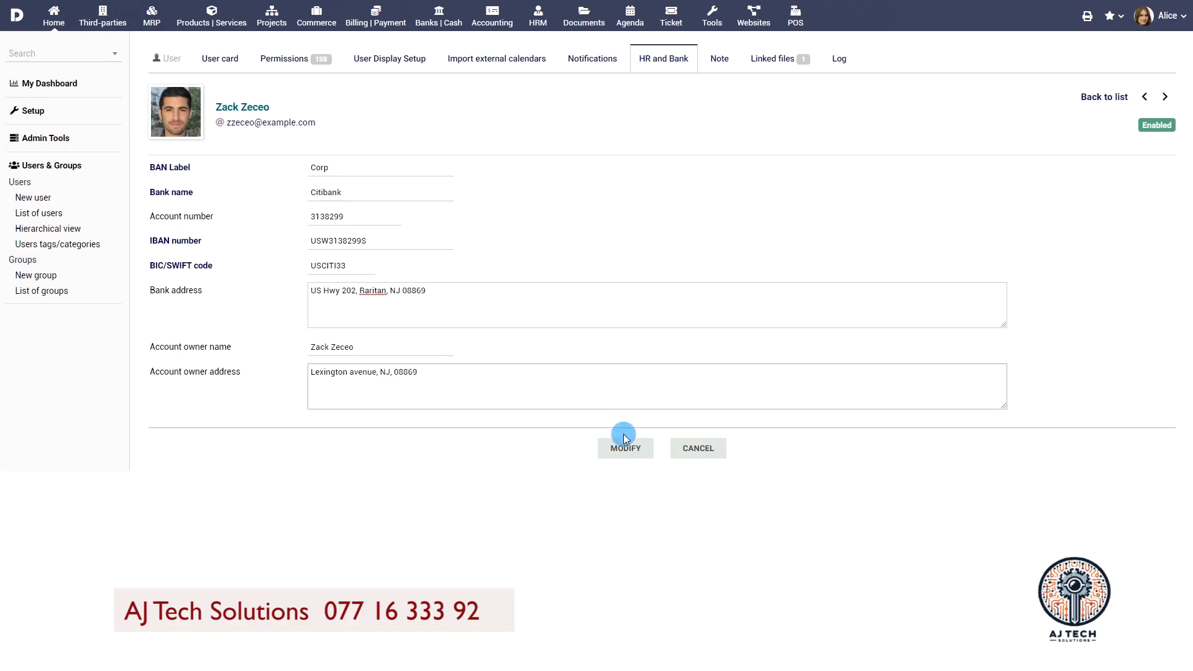
click(625, 446)
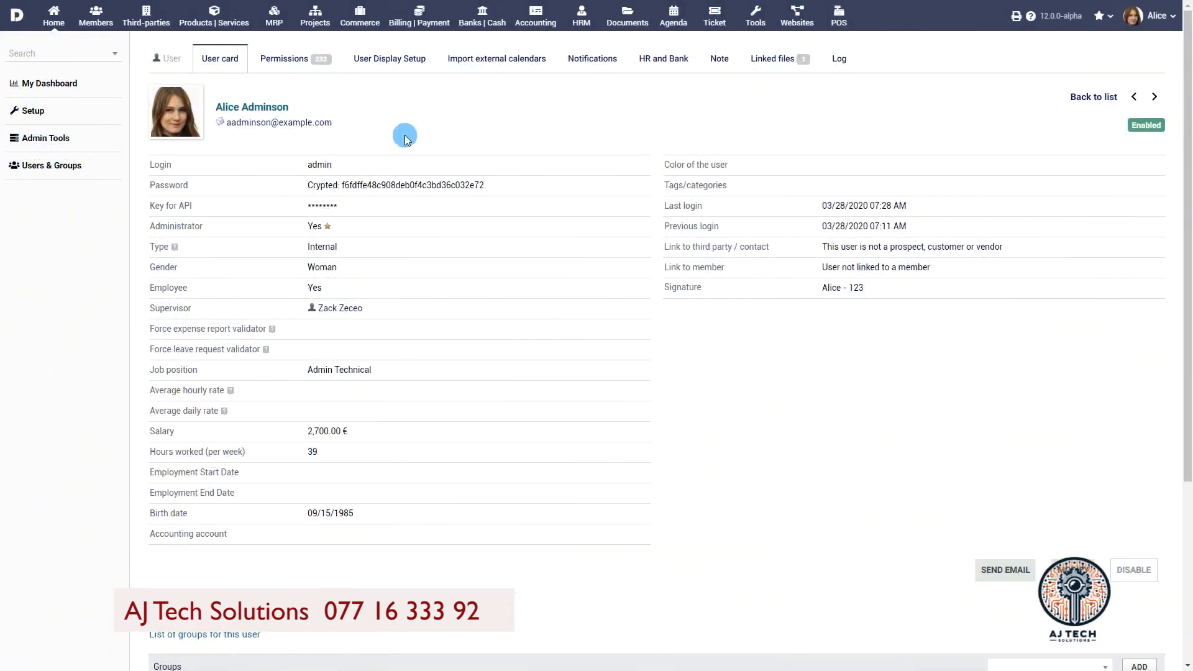
Step: Show the Permissions tab of the administrator's user card
click(288, 59)
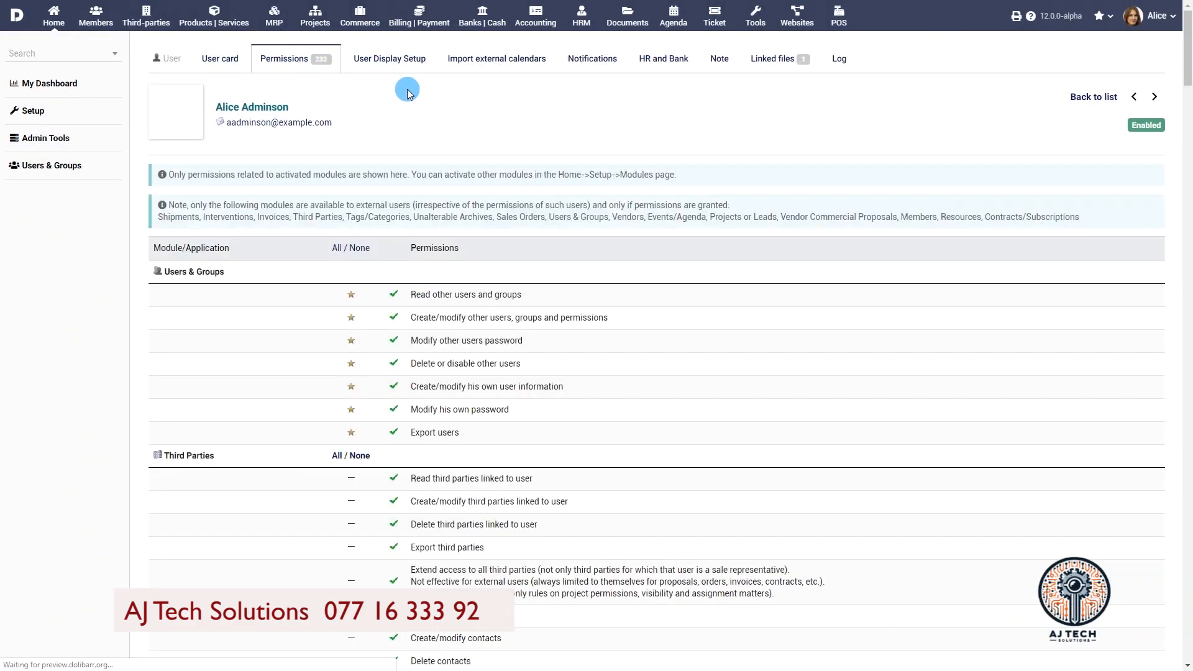
Step: Clear the user's Expense Reports rights, then grant only Read and Create/modify
drag(1186, 47, 1181, 402)
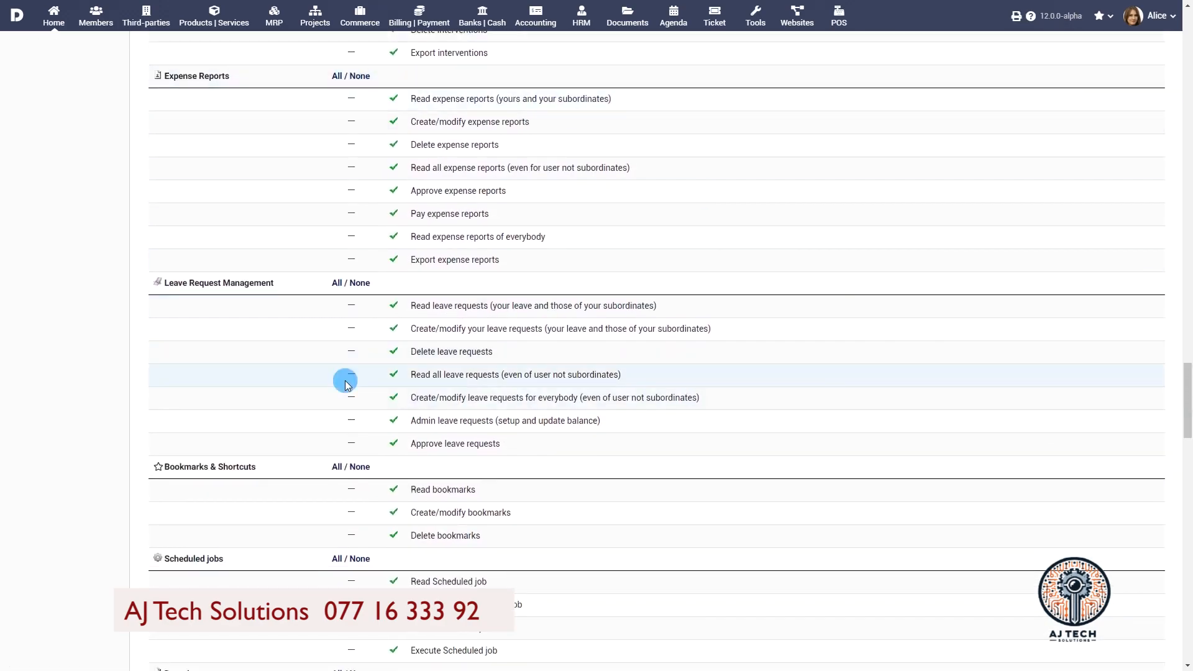
click(353, 99)
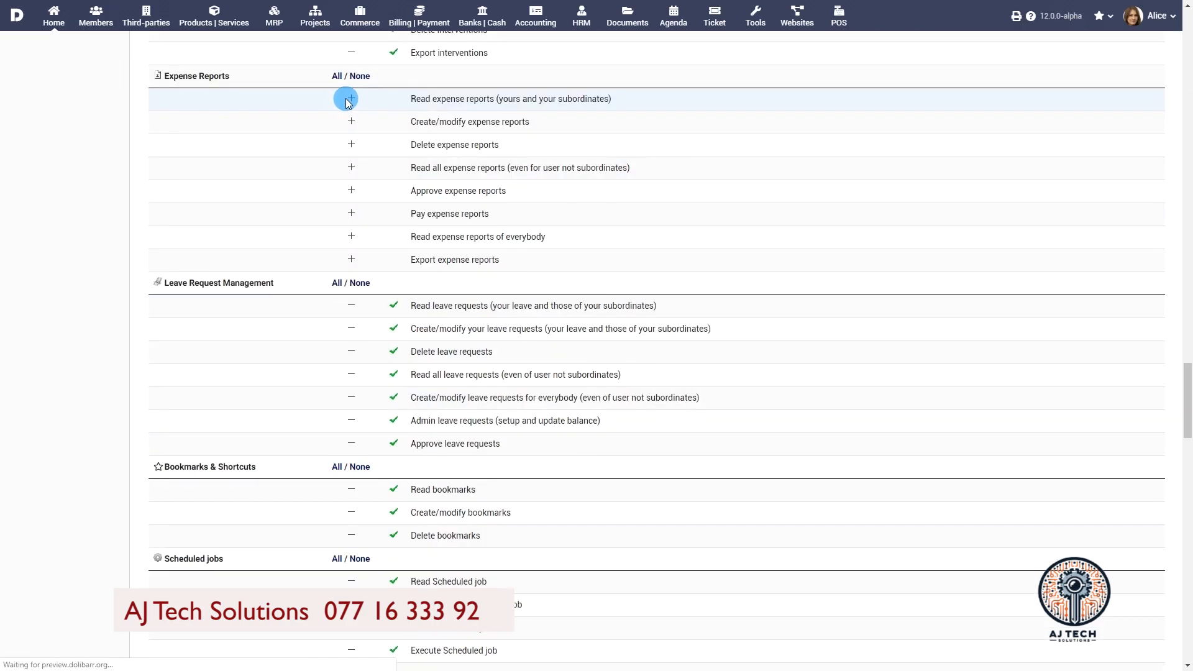
click(350, 101)
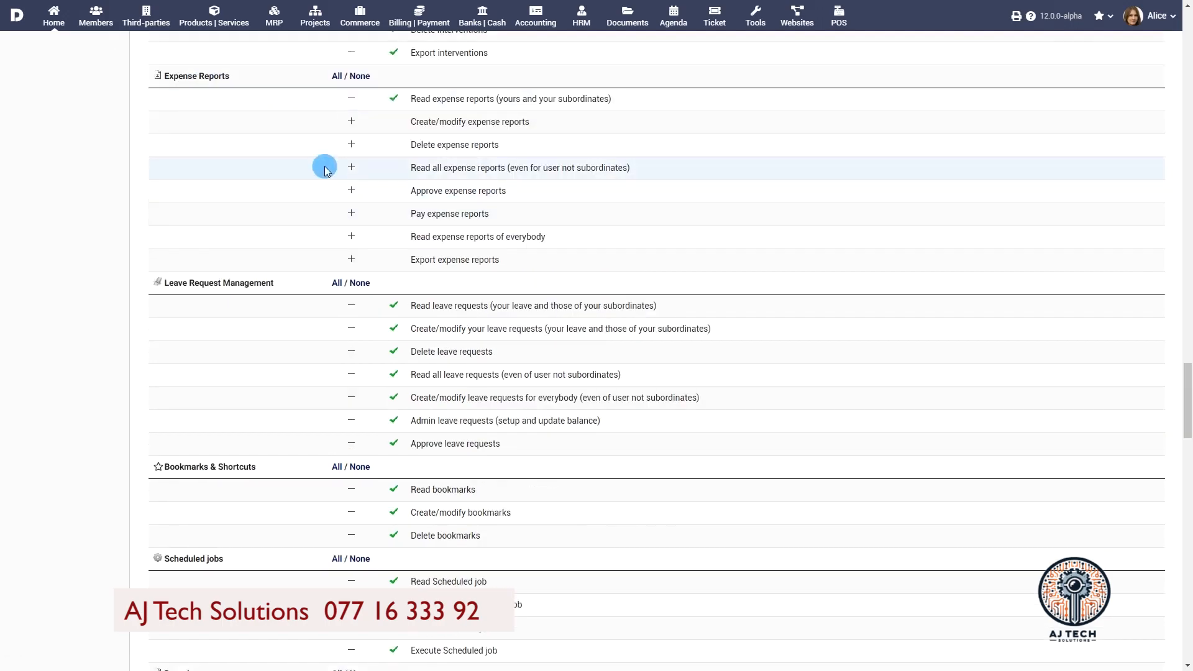
click(346, 124)
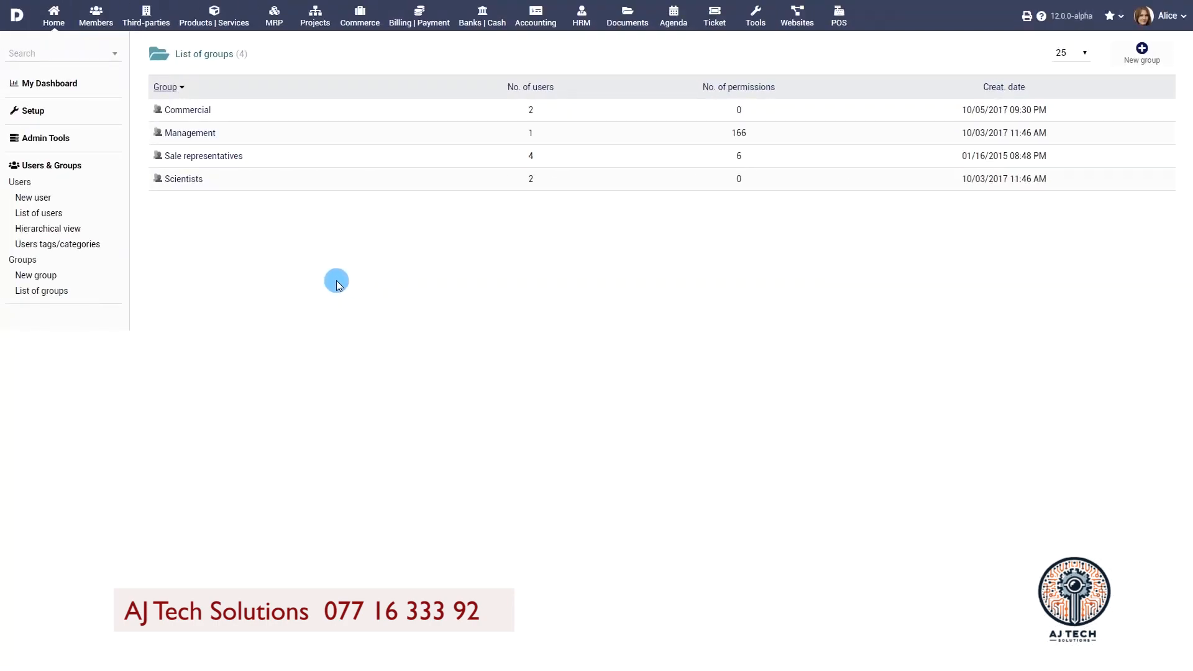
Step: Create a new user group named Expense Report Managers
click(33, 275)
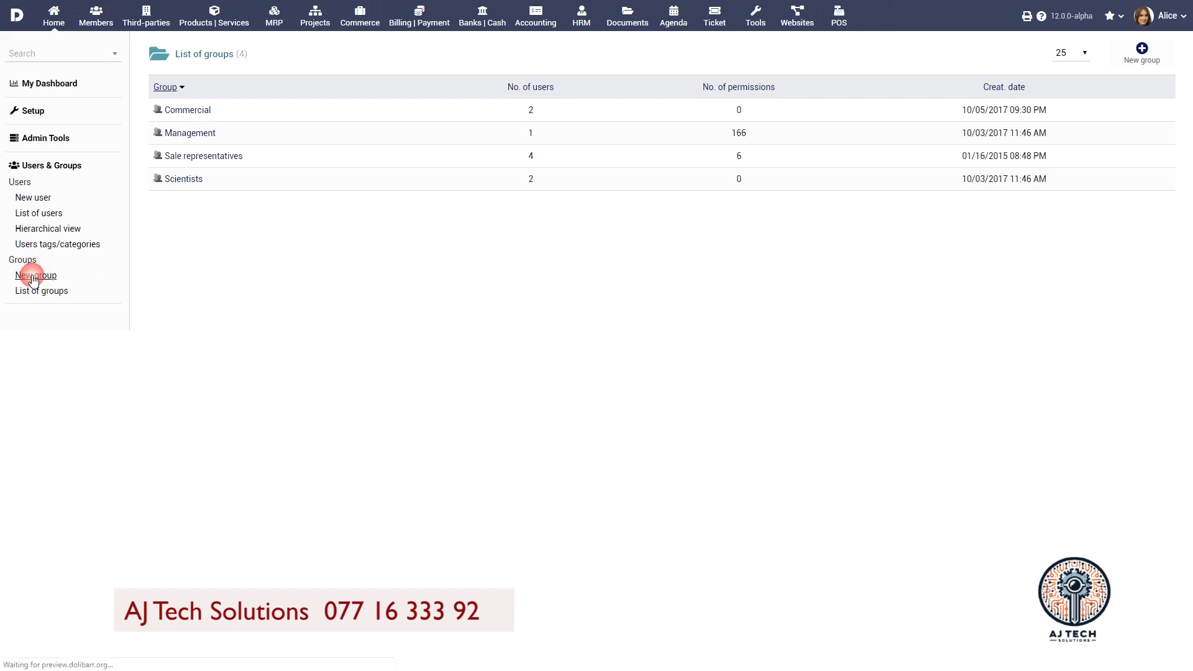
text(Expense Report Managers)
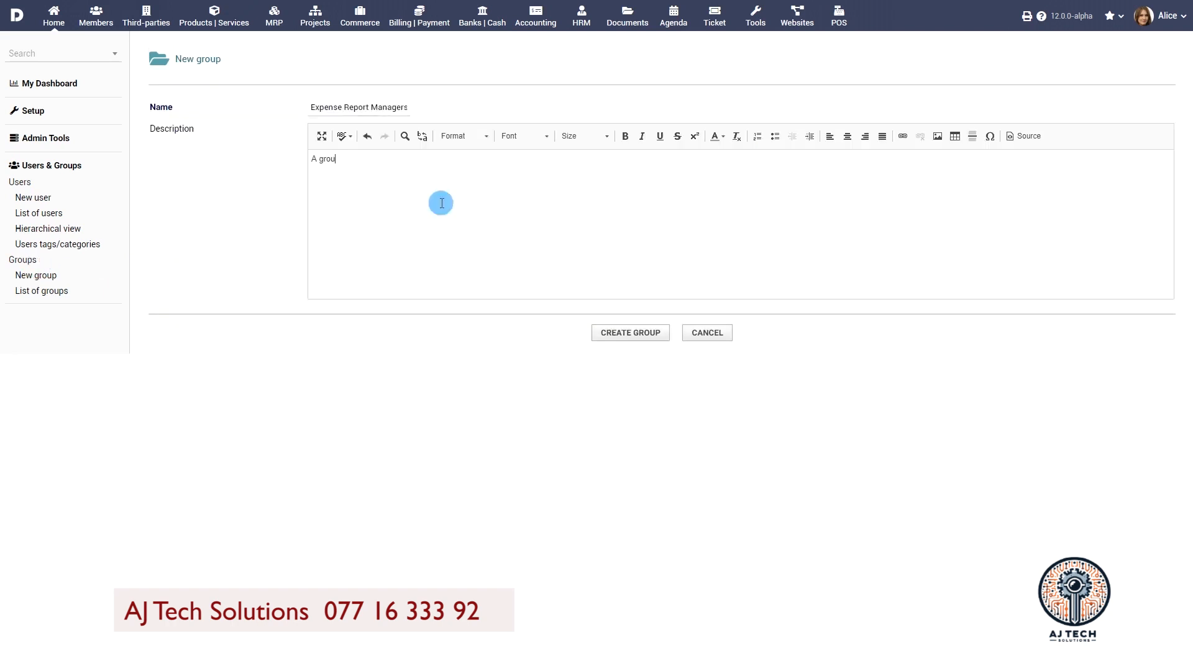
click(640, 332)
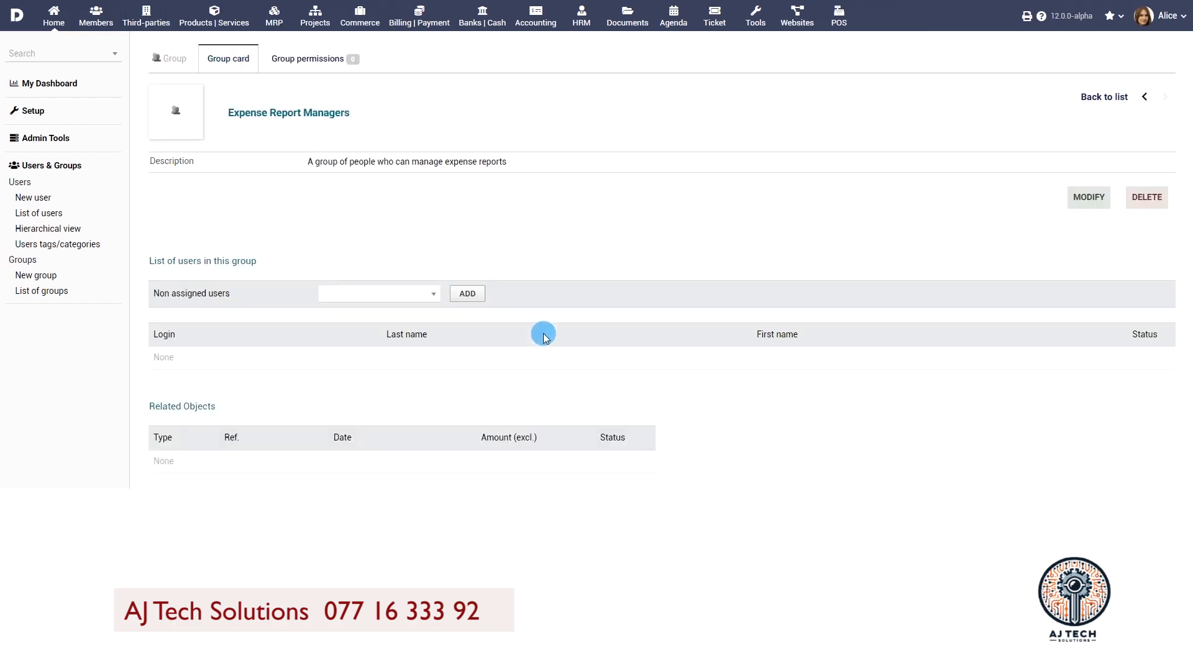
Step: Grant the group all Expense Reports permissions
click(341, 58)
scroll(815, 281, down, 20)
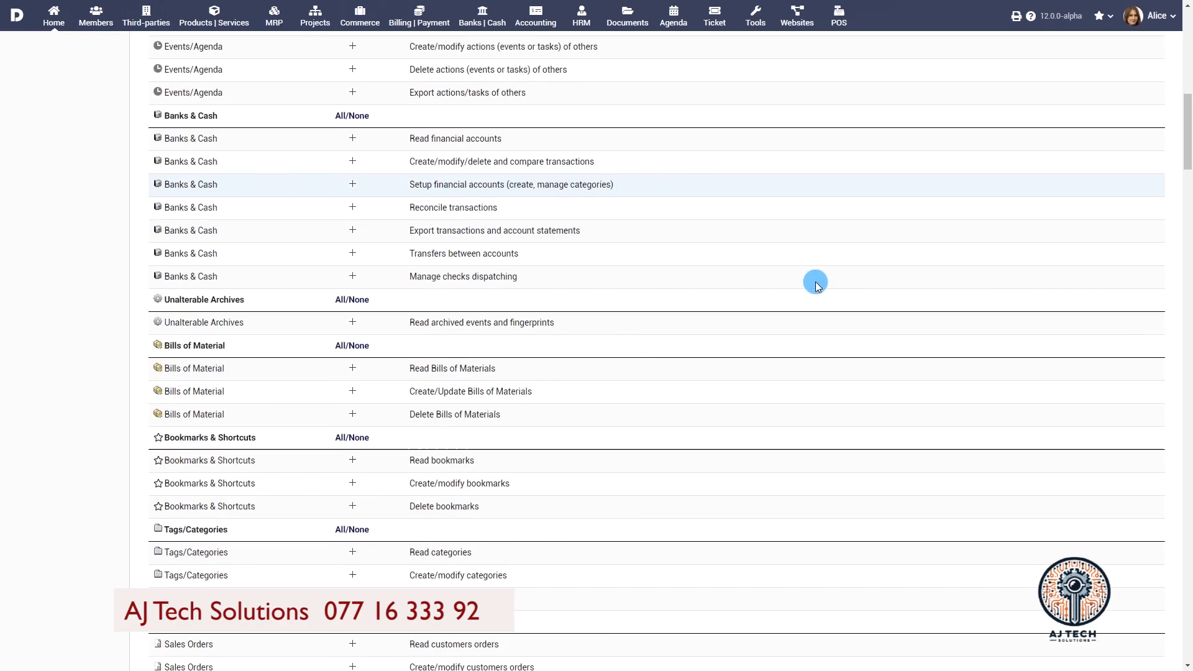
scroll(815, 282, down, 2)
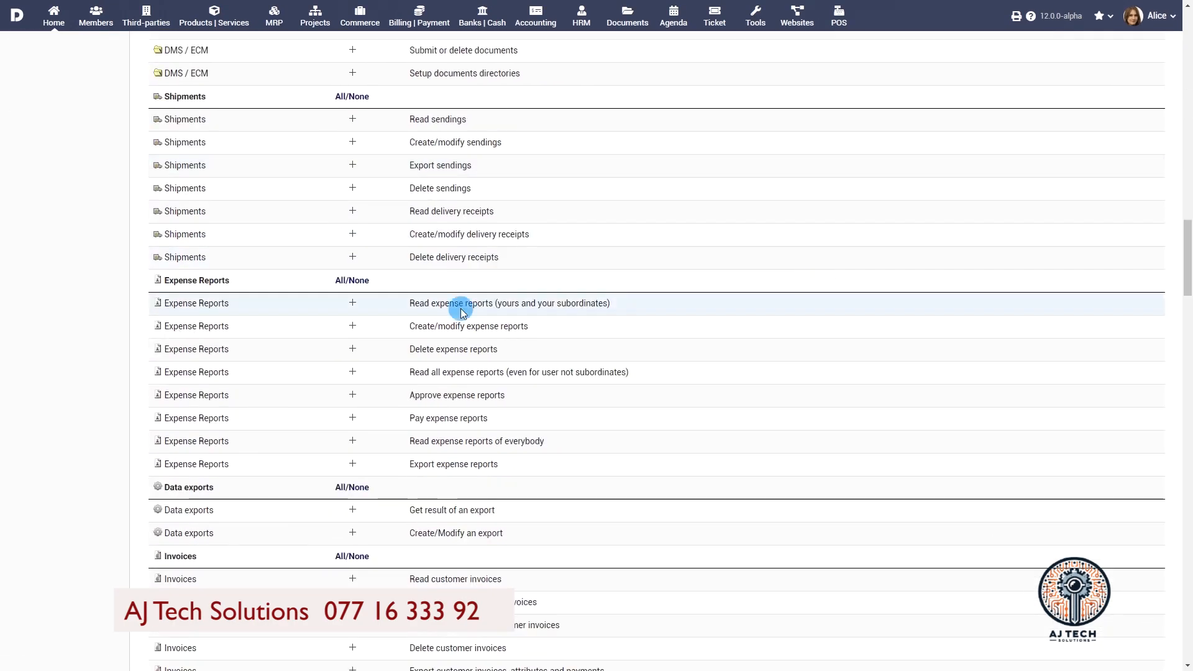
click(351, 302)
click(345, 283)
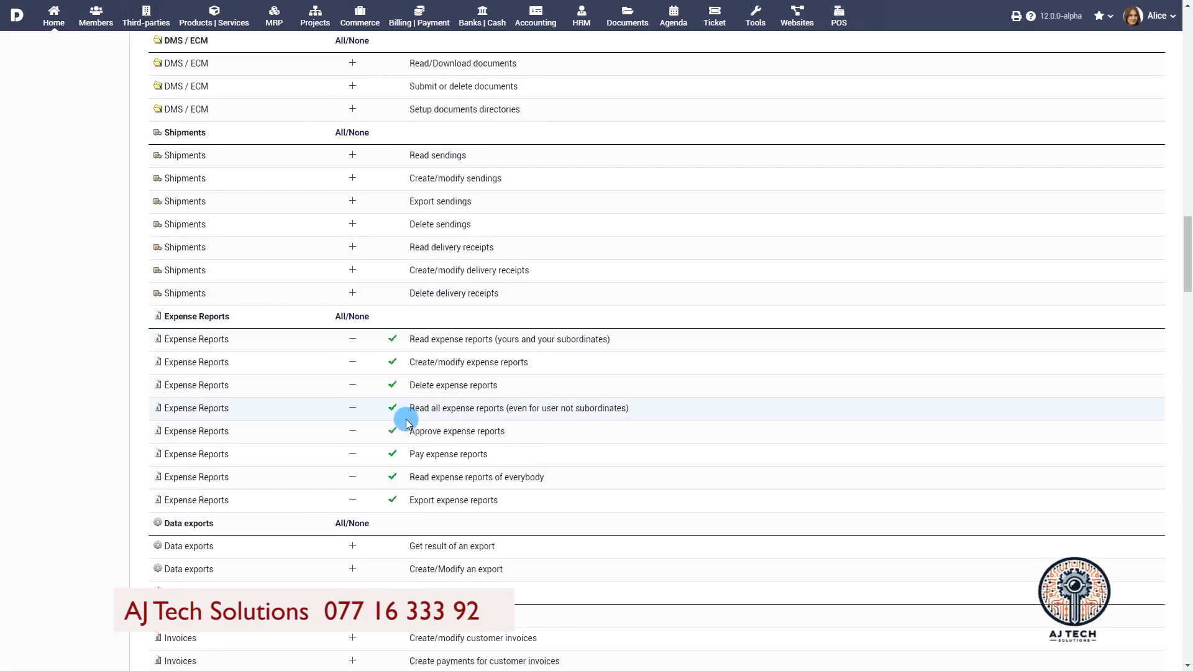
scroll(799, 224, up, 20)
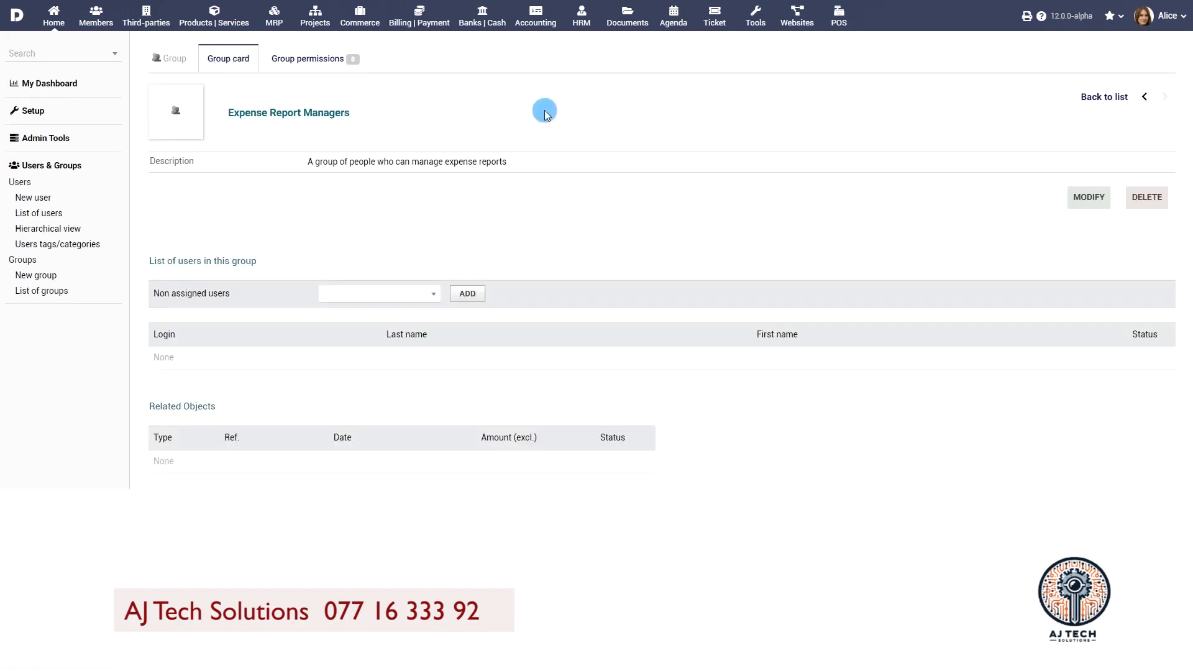
Step: Add a user as a member of the Expense Report Managers group
click(393, 294)
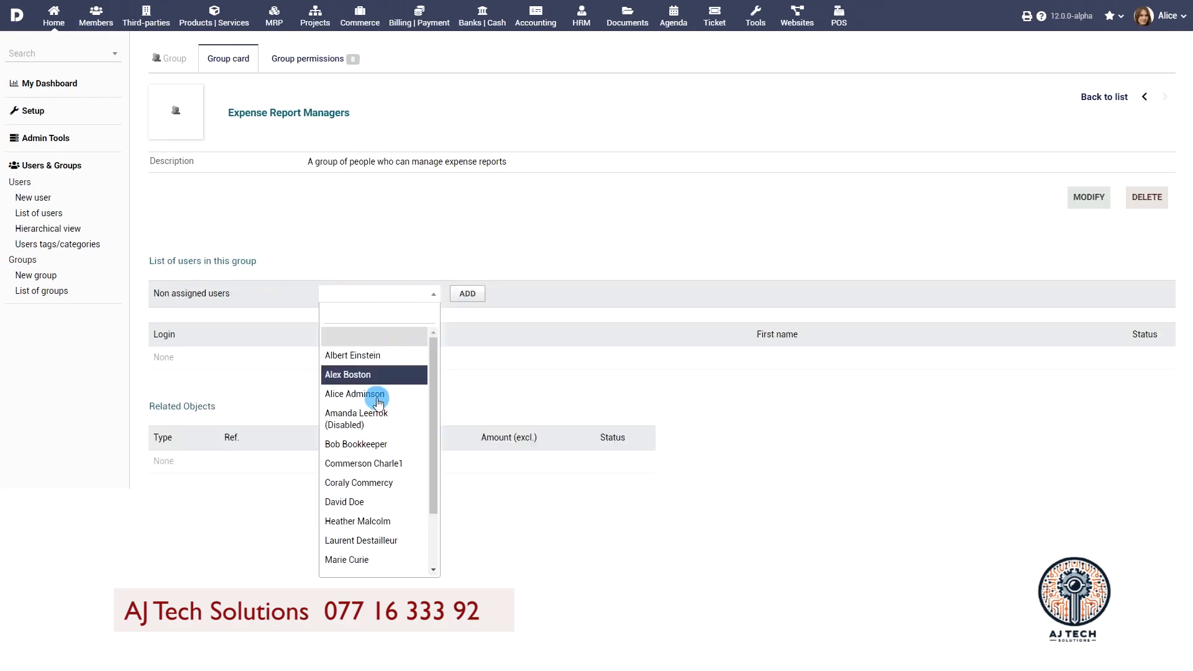
scroll(381, 404, down, 2)
click(377, 462)
click(468, 293)
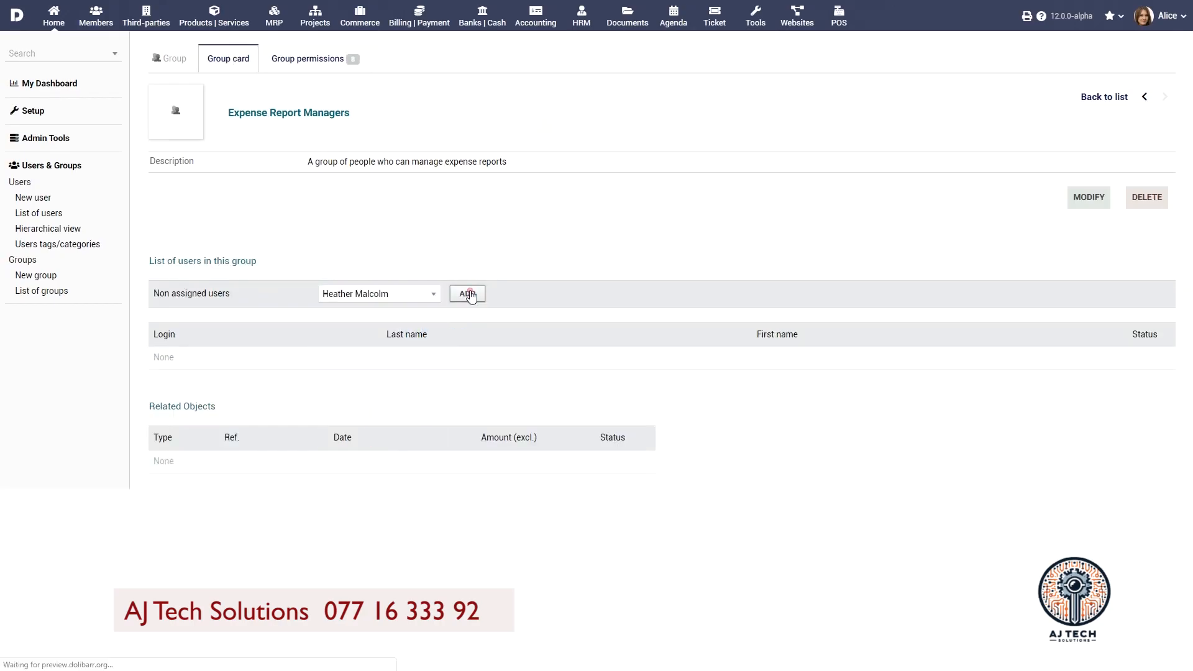
mouse_move(220, 365)
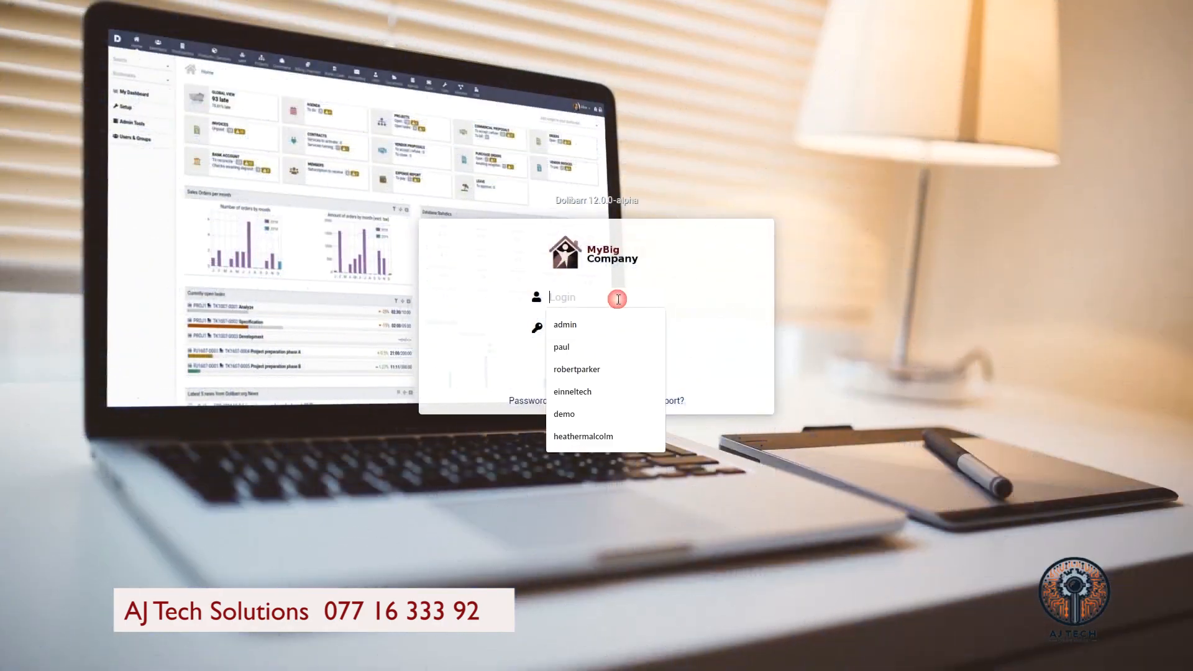
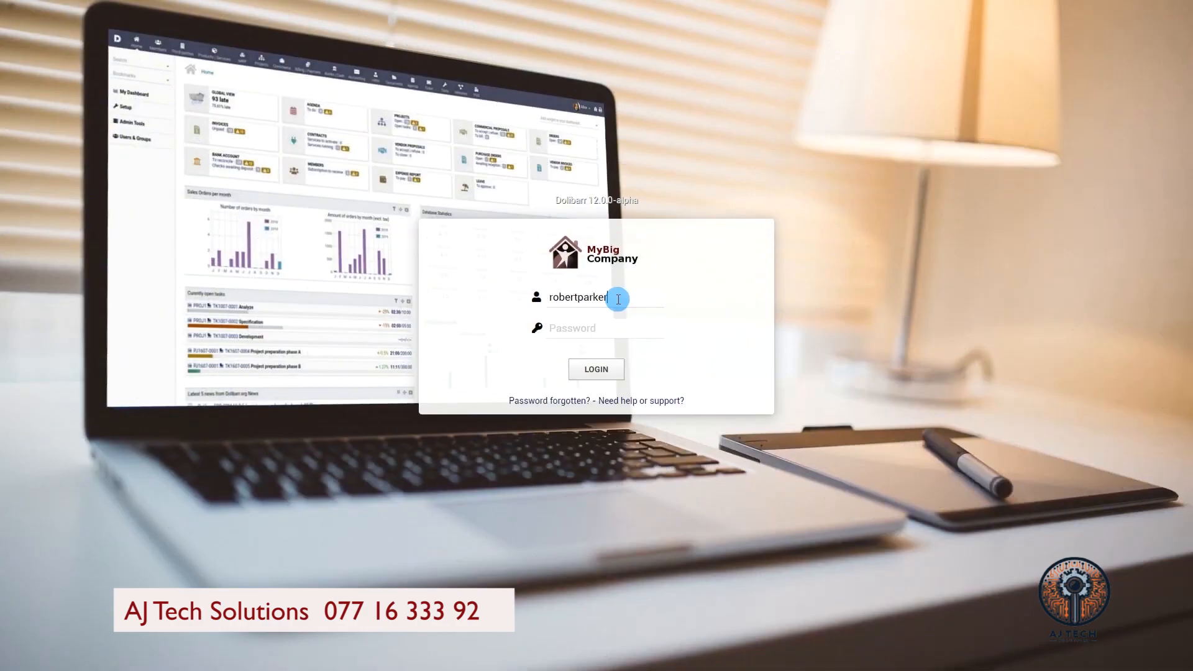
Step: Sign in as the employee using their own login and password
click(621, 326)
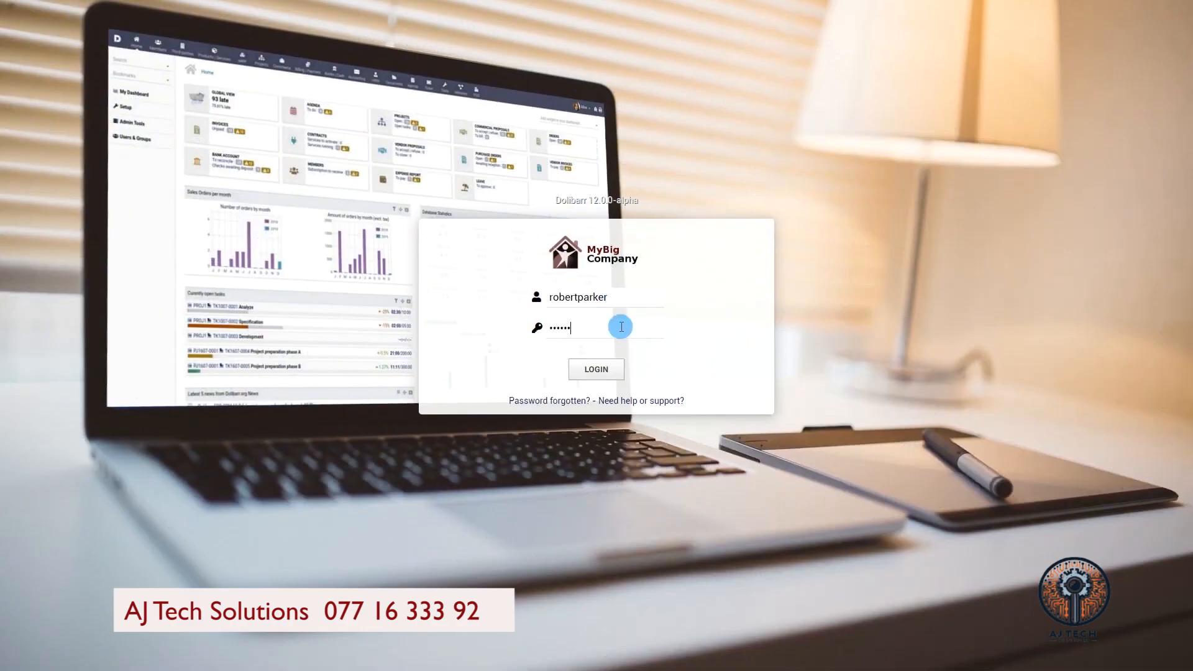
click(609, 369)
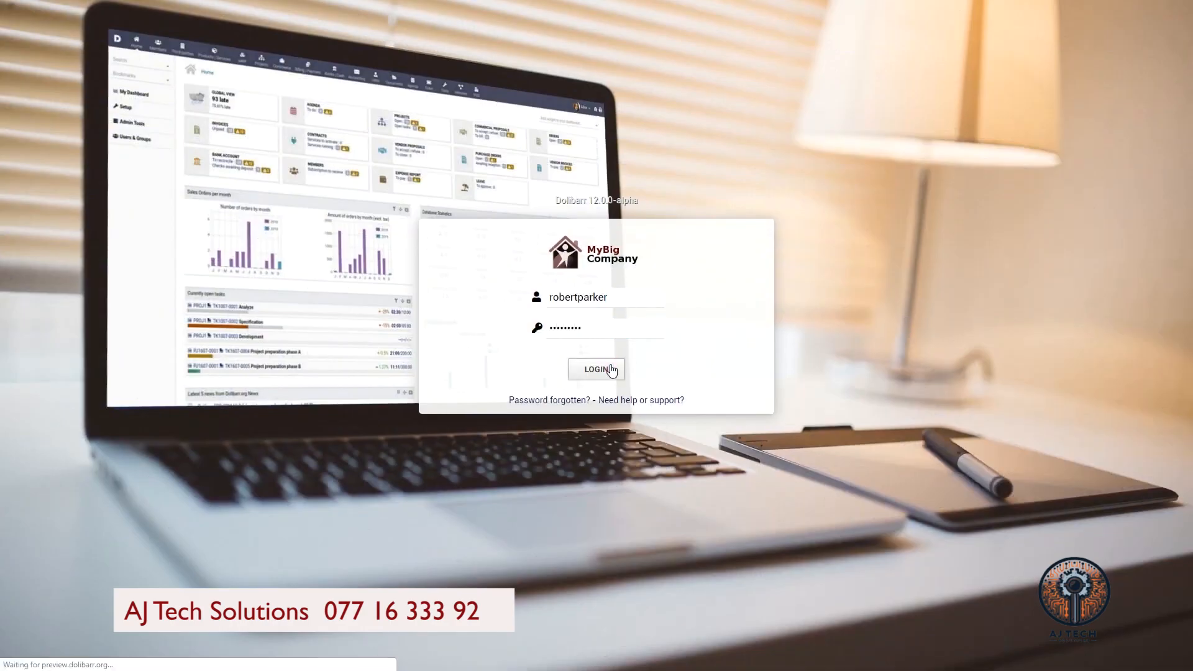
Step: Add a closing signature with the employee's name and phone to their profile, then open HRM
click(1073, 487)
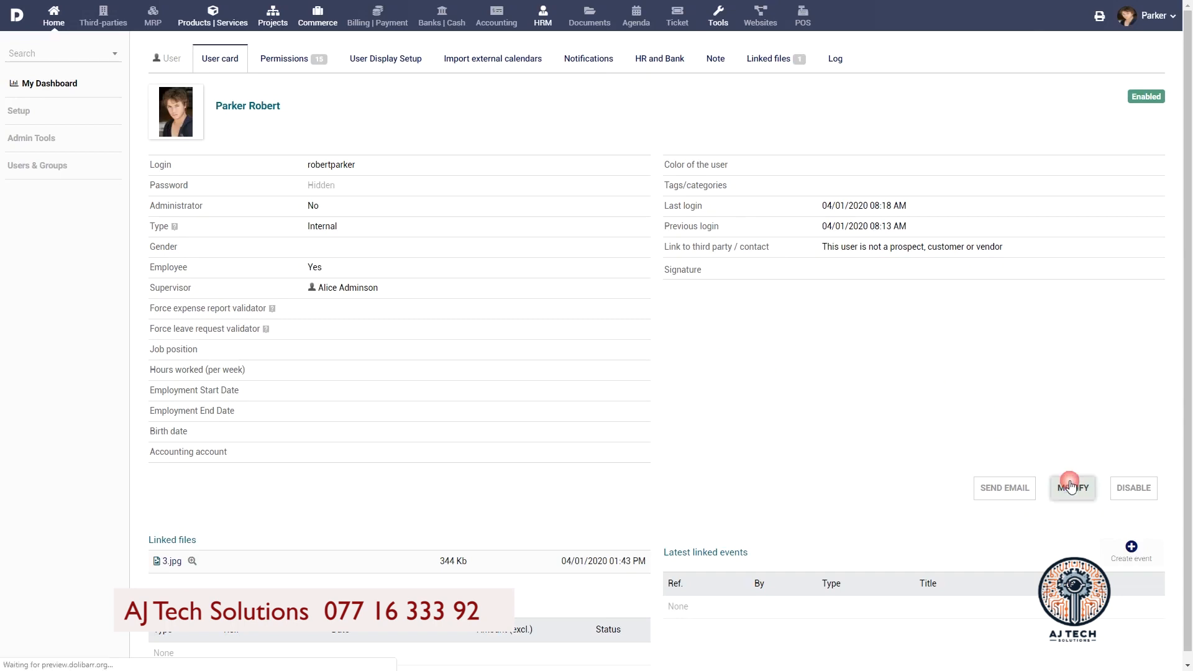
scroll(641, 195, down, 9)
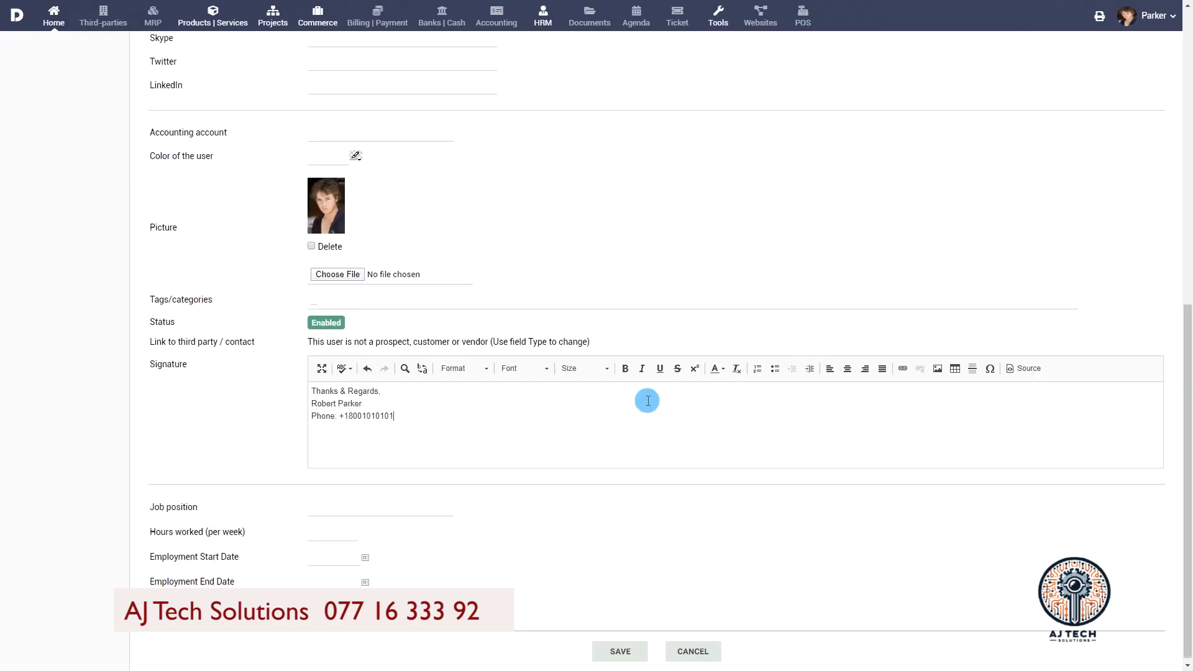
click(631, 649)
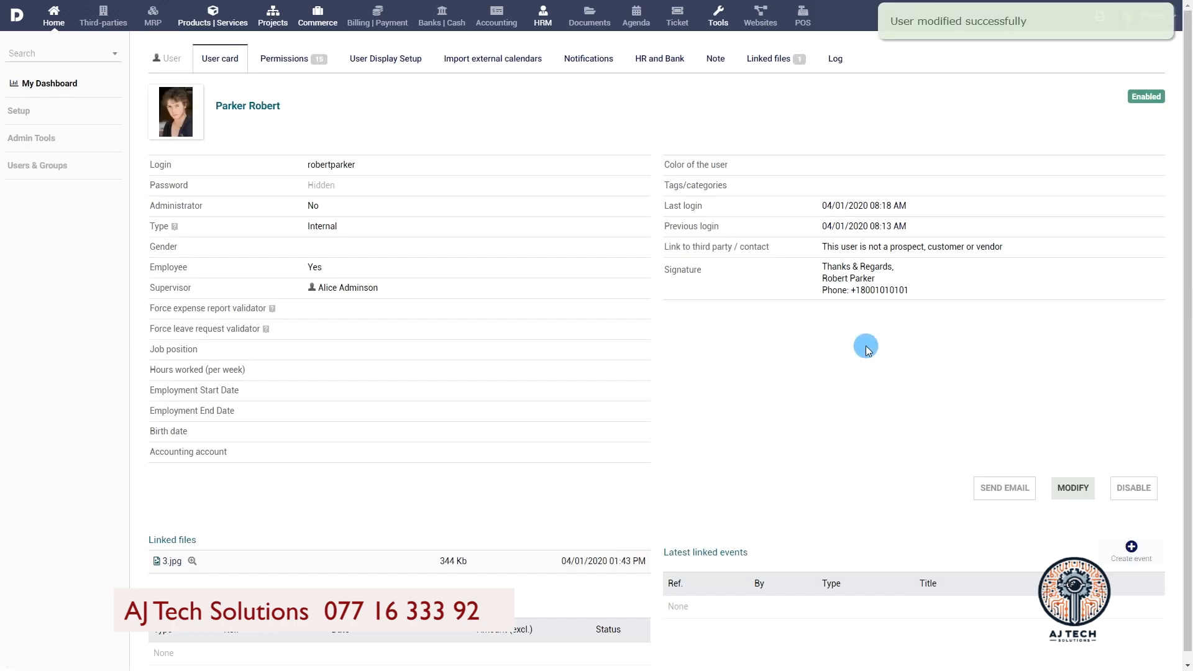
click(543, 17)
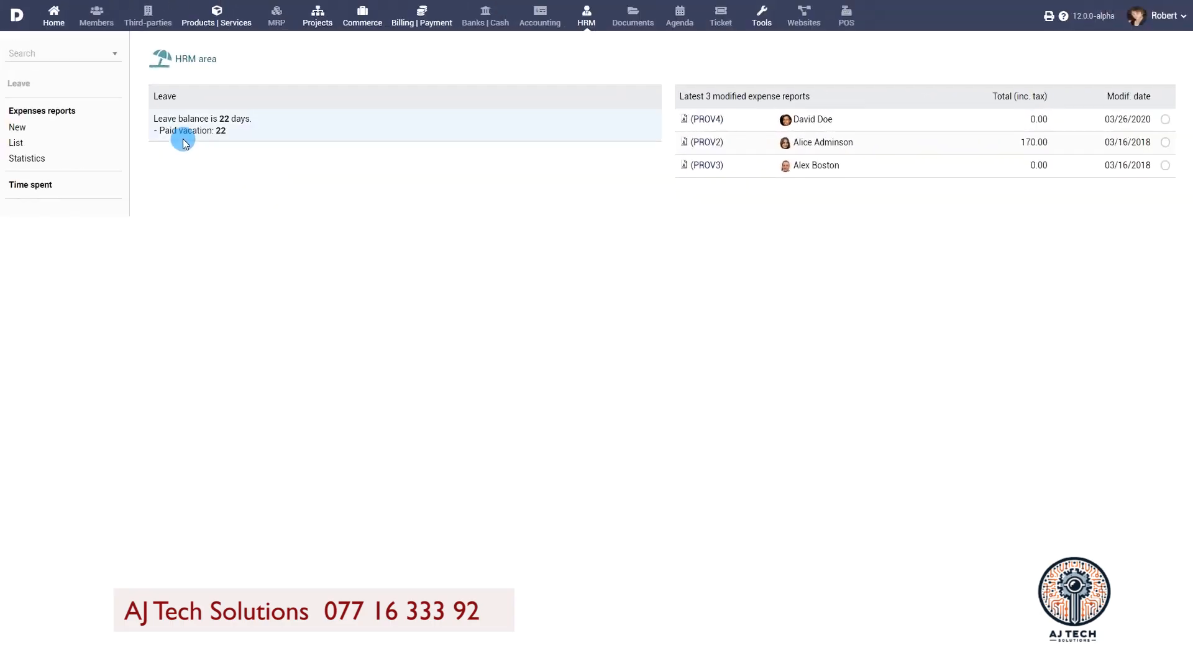
Step: Open a new expense report form under Expenses reports to see its preset approver
click(15, 126)
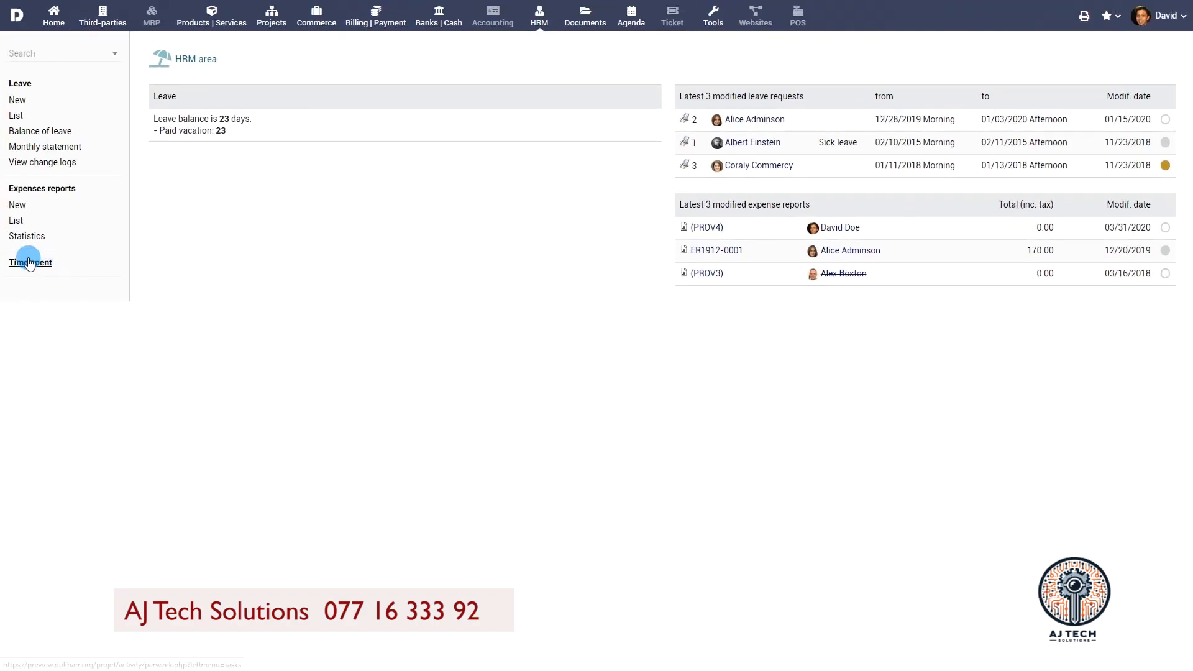
Step: On the weekly Time spent page, assign Project preparation phase A and phase B tasks to yourself
click(29, 262)
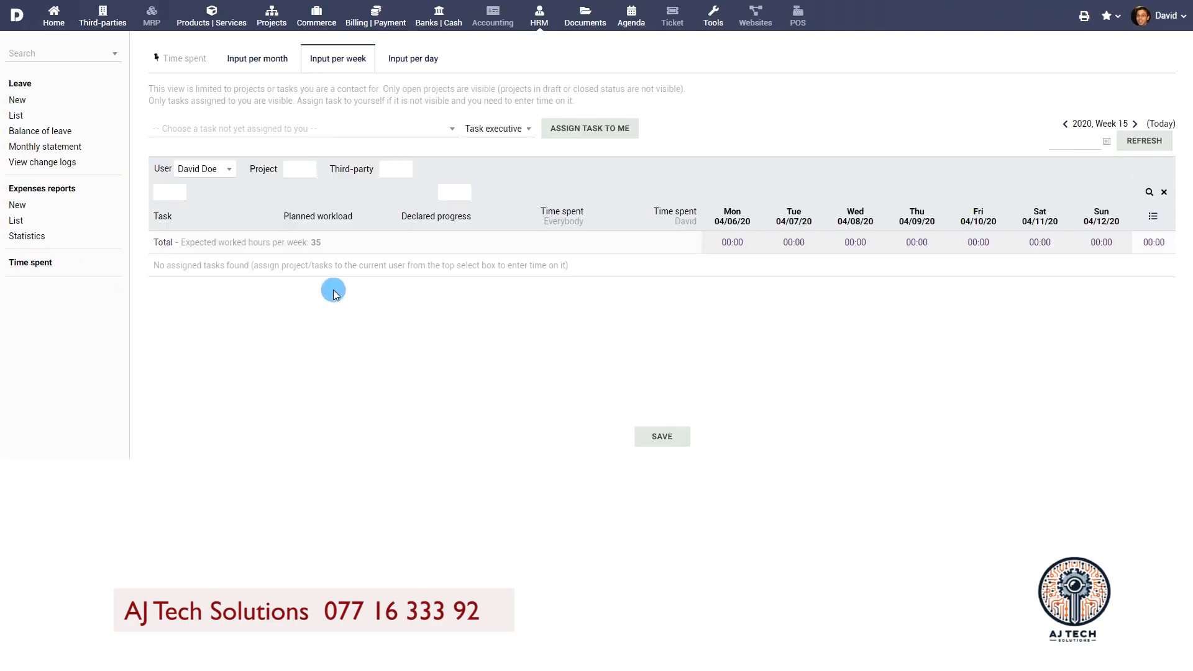
click(360, 129)
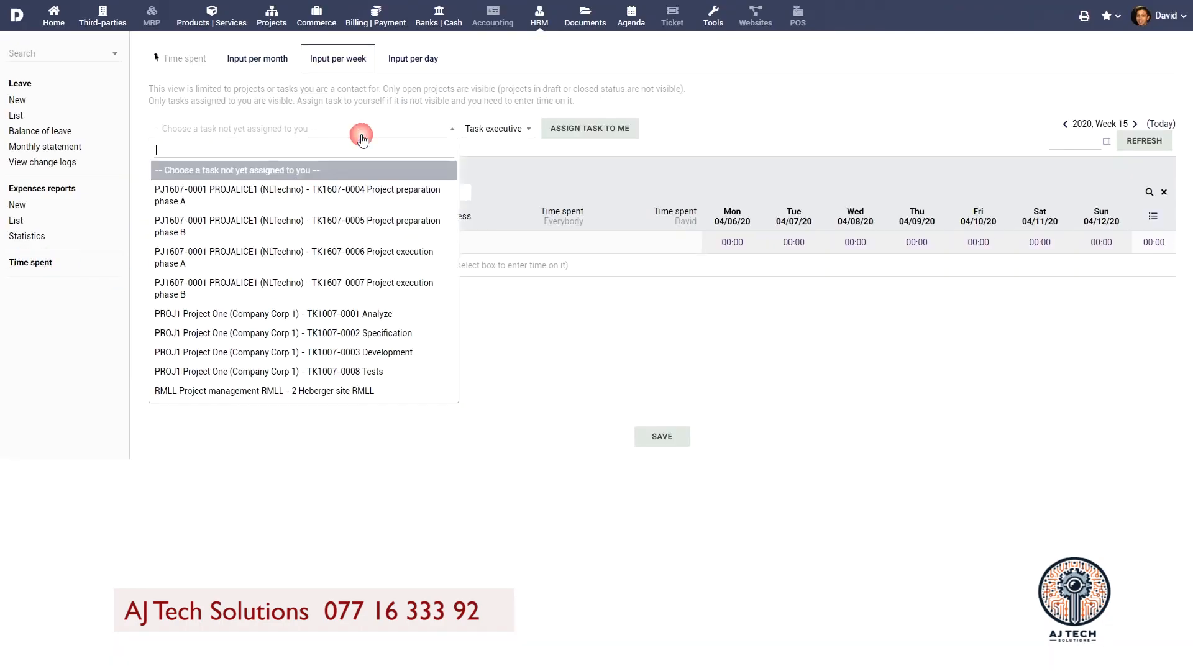
click(352, 197)
click(593, 136)
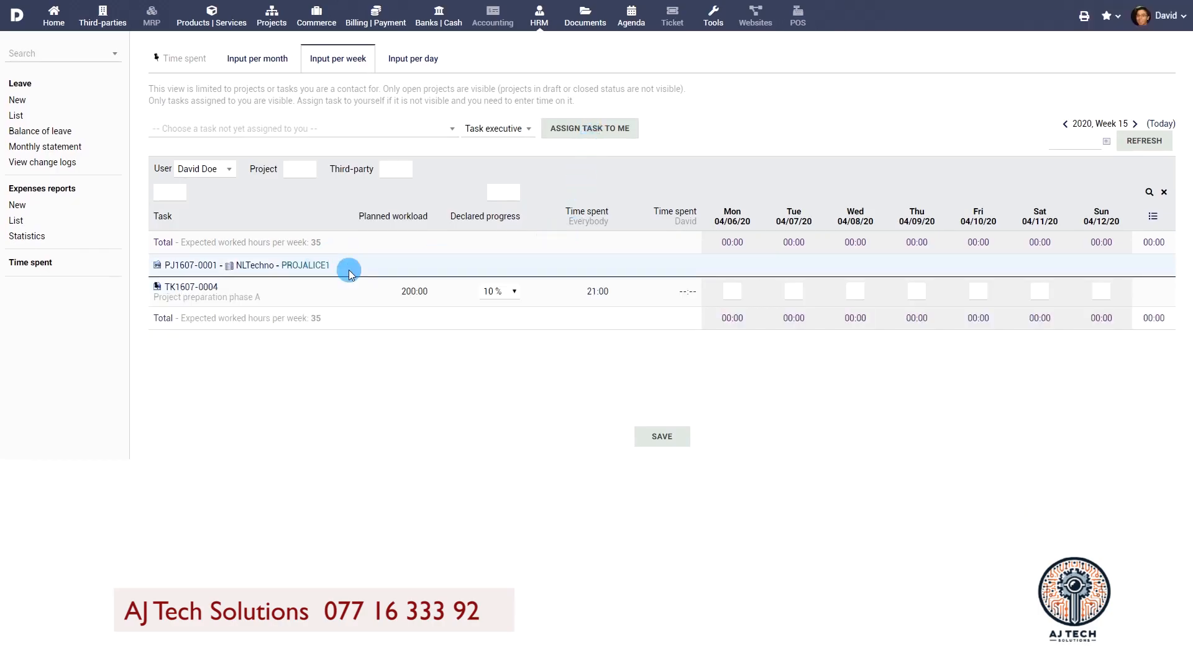
click(429, 129)
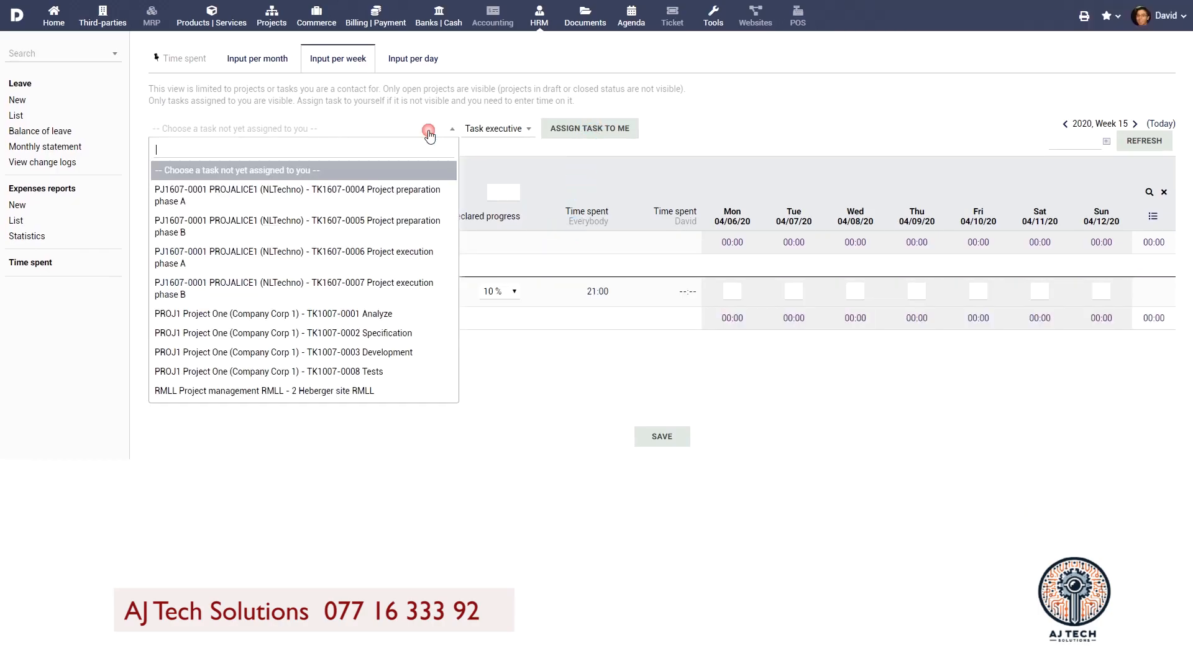
click(398, 225)
click(608, 129)
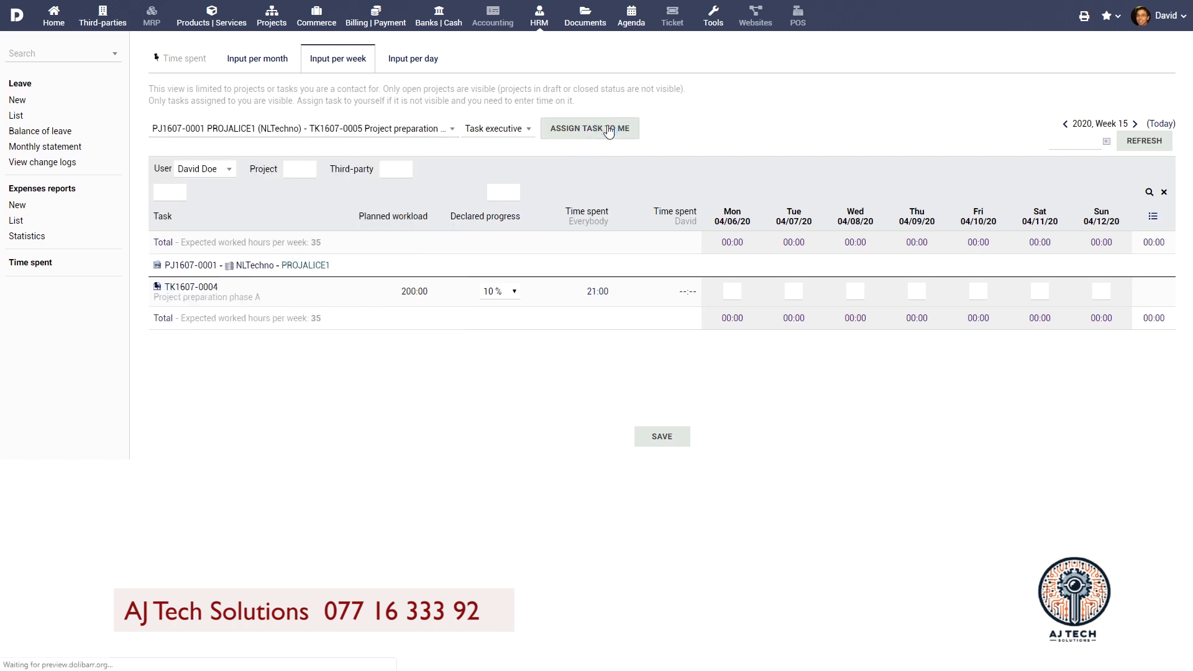